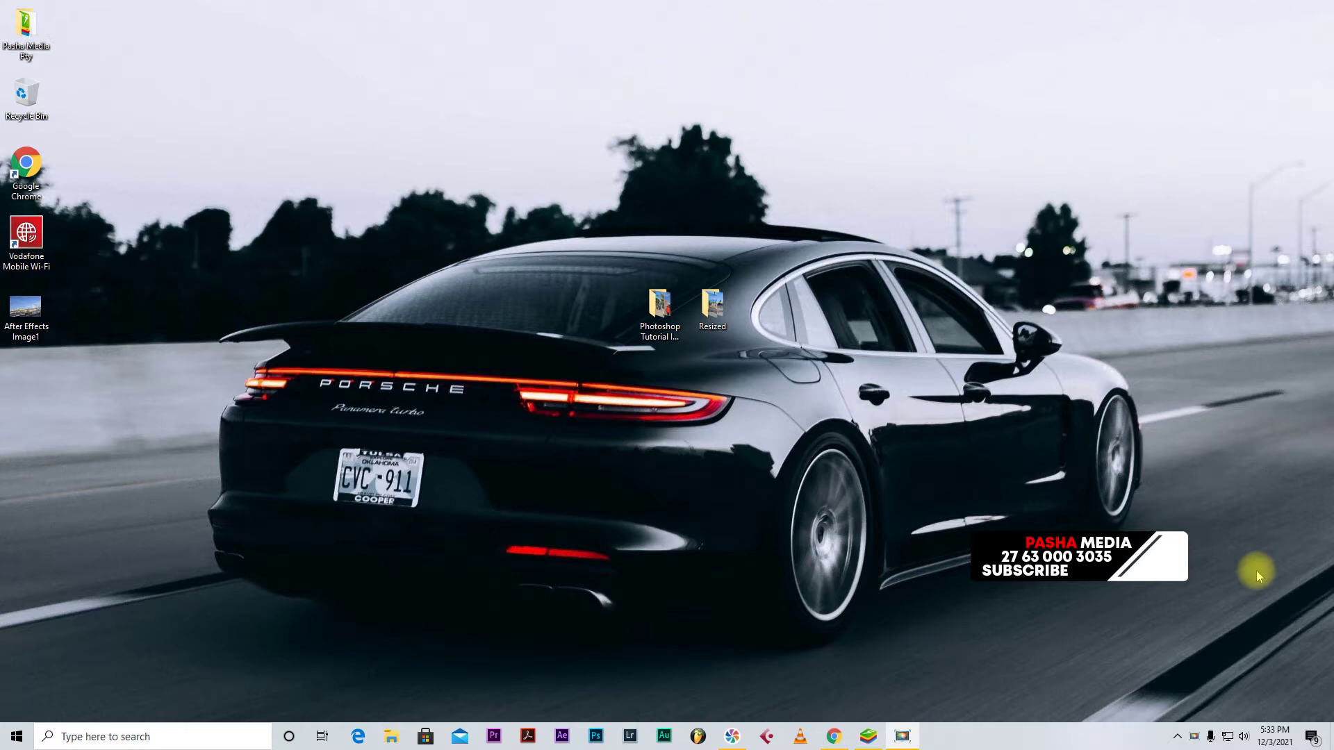
Return BlueStacks to its home screen, then switch to Chrome and type 'Blue' into Google
click(877, 745)
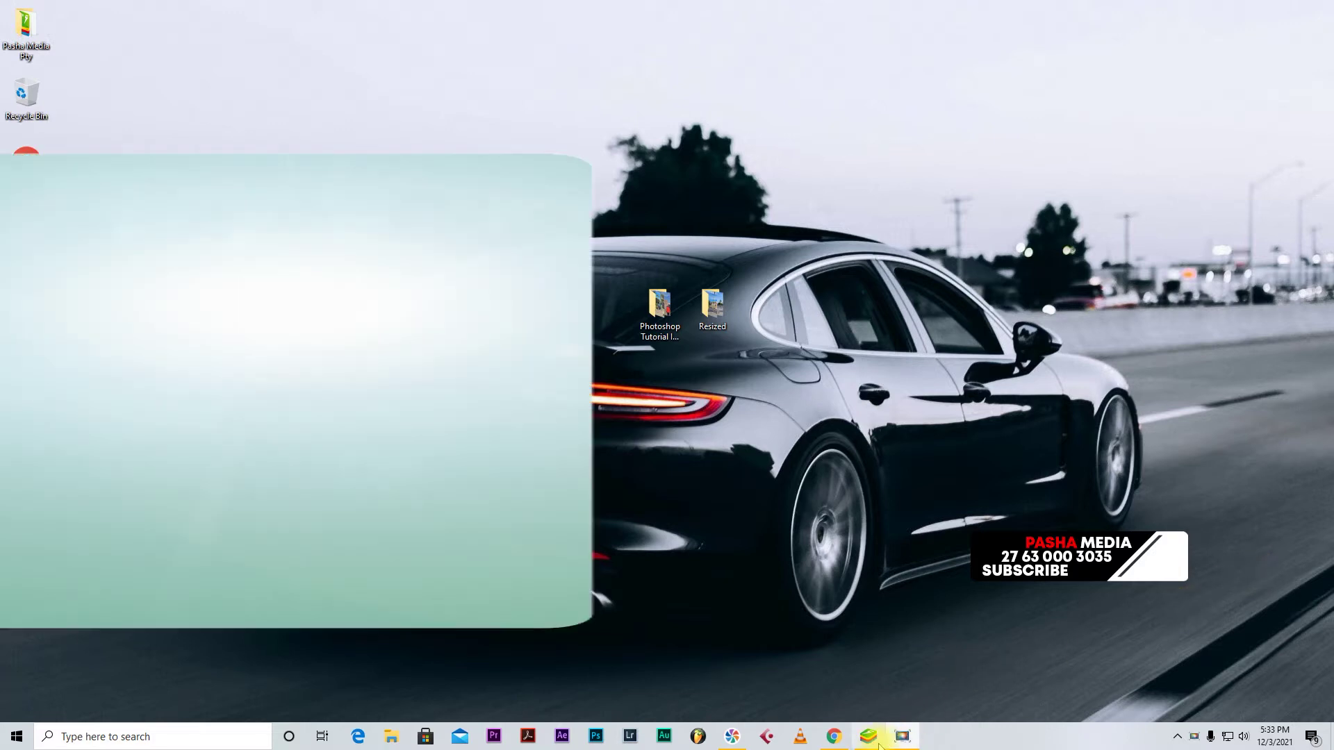
scroll(688, 510, down, 5)
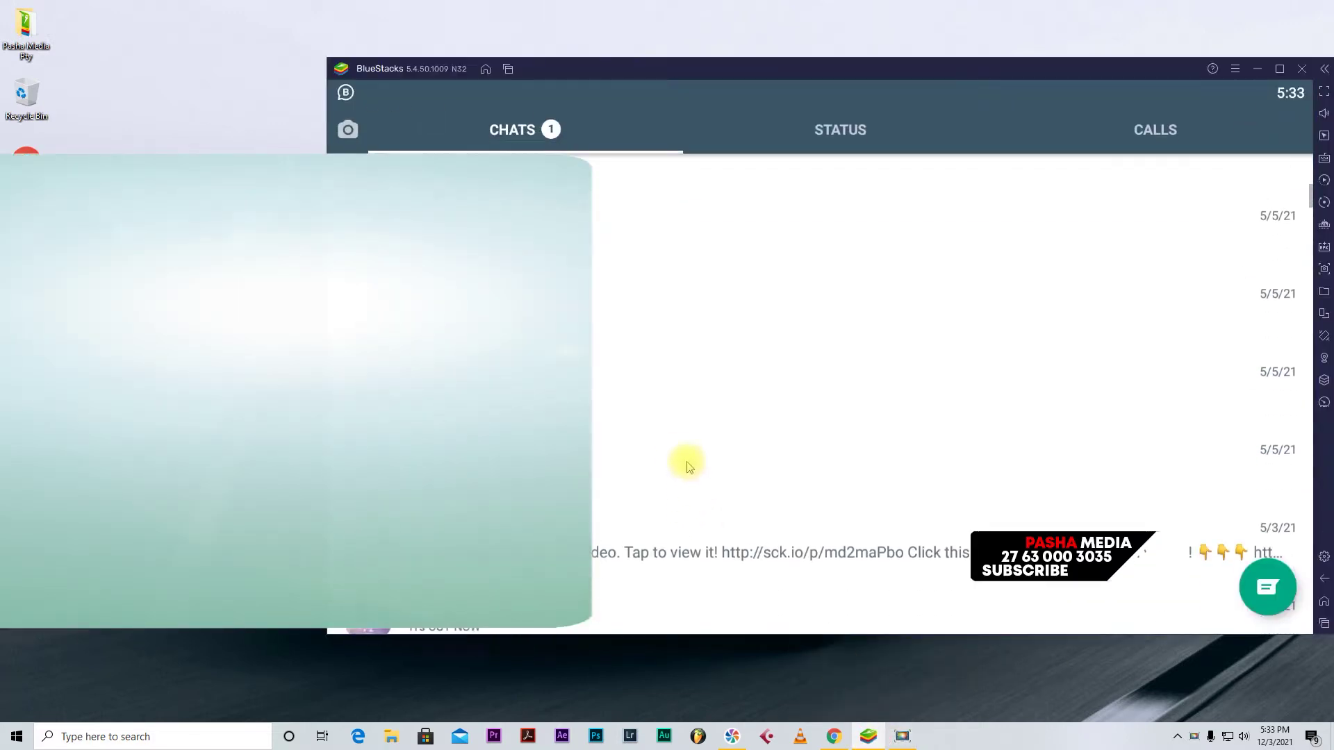
scroll(615, 429, down, 5)
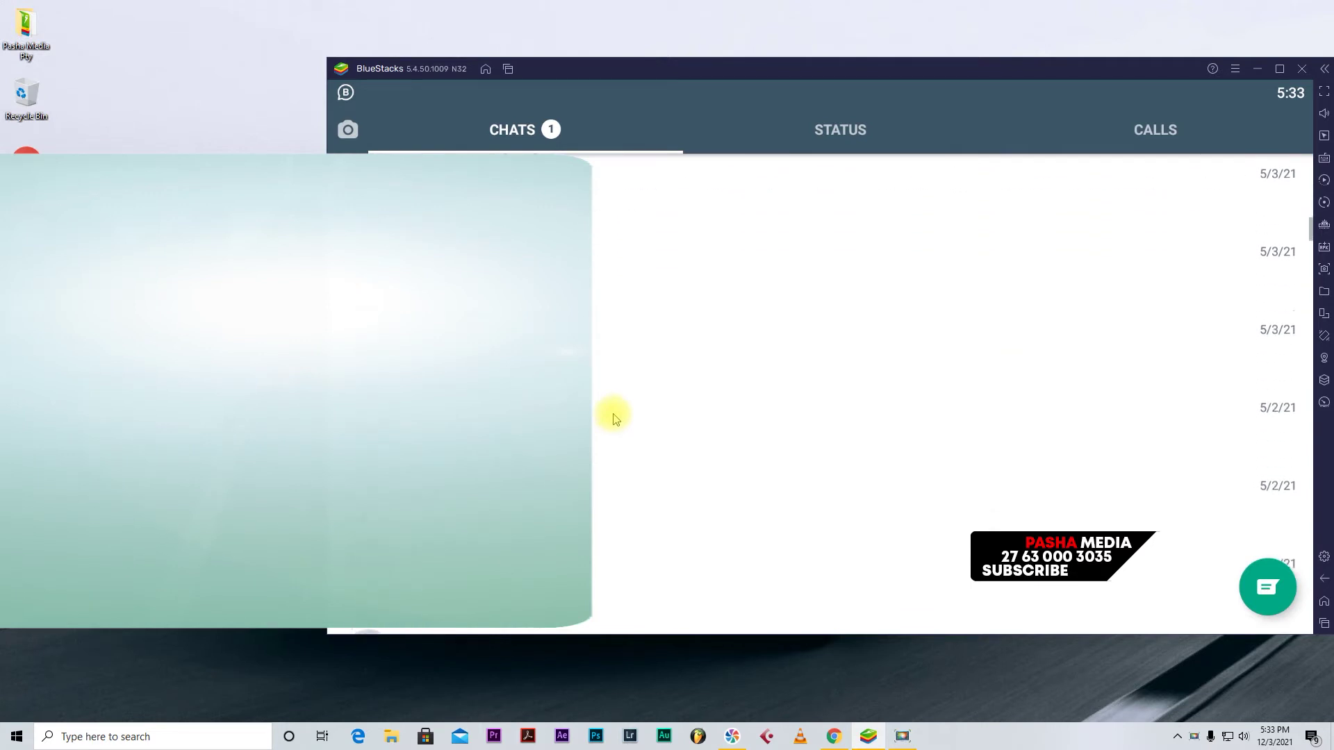
scroll(615, 405, up, 4)
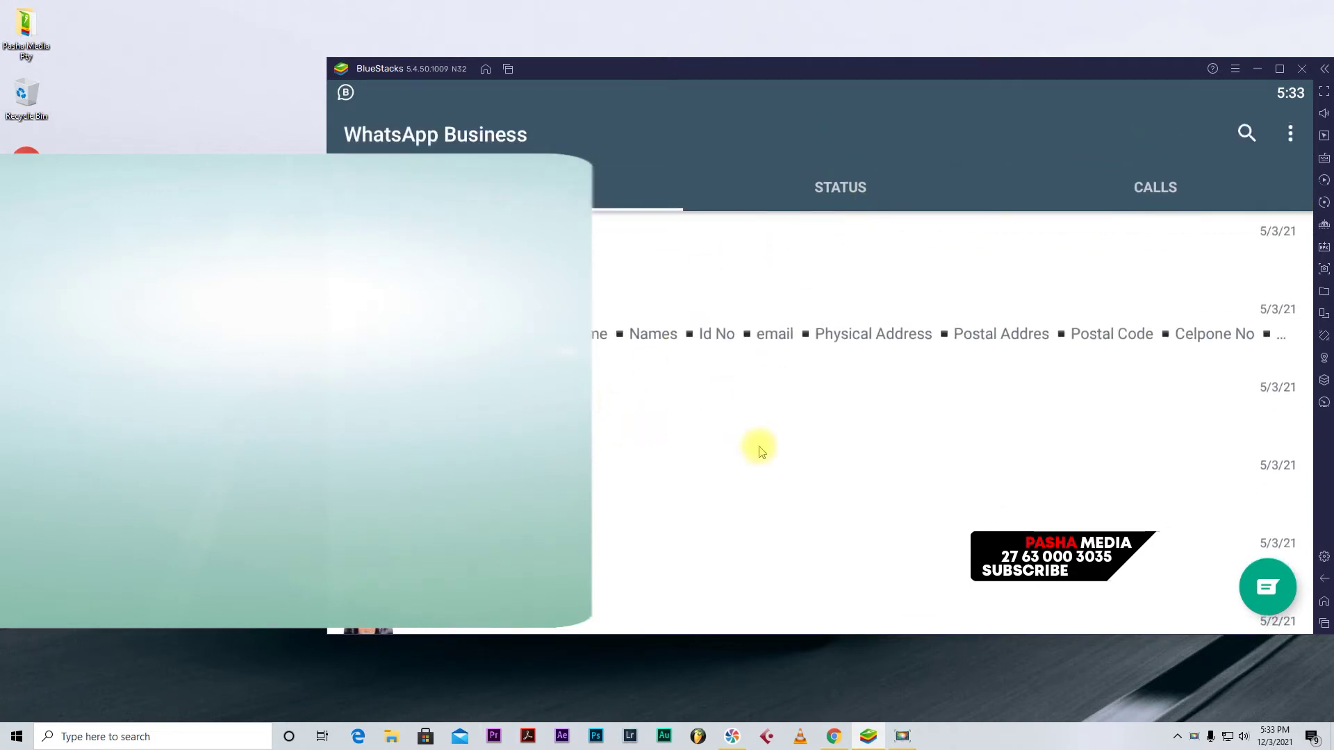
scroll(599, 499, down, 4)
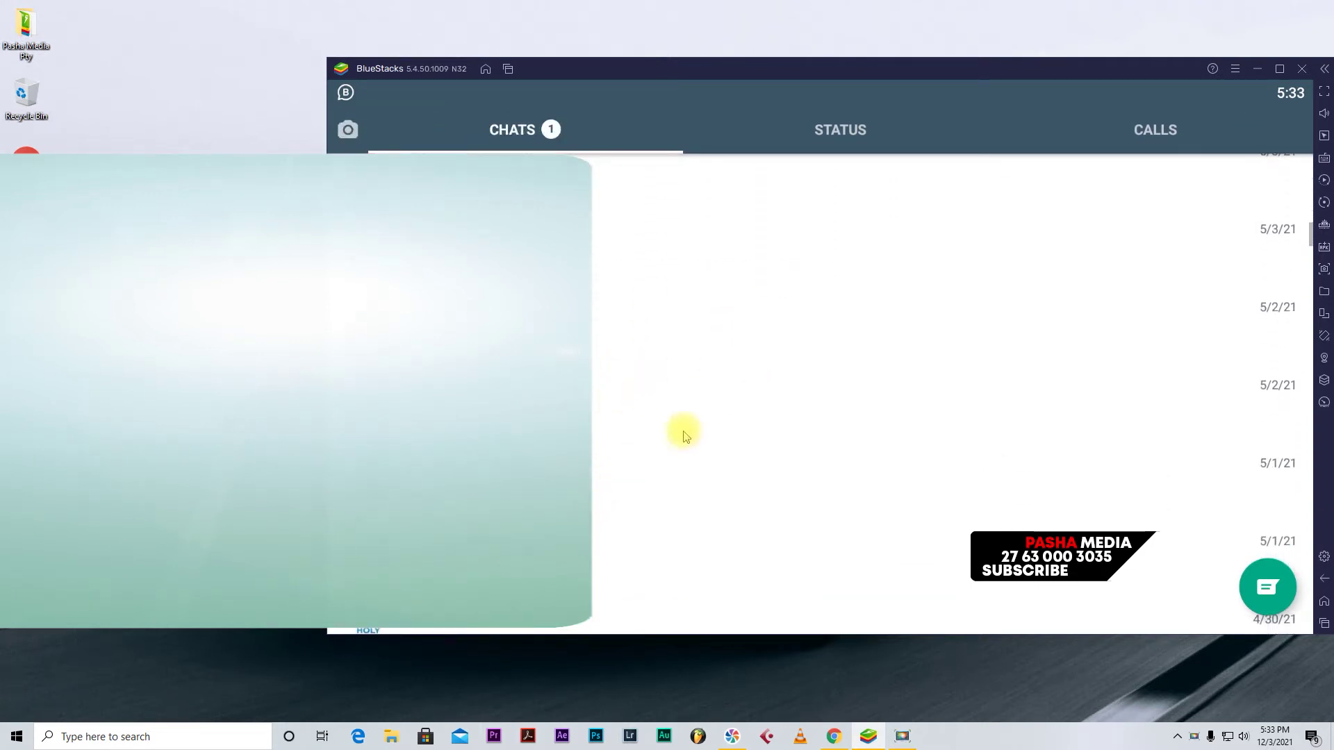
click(1324, 601)
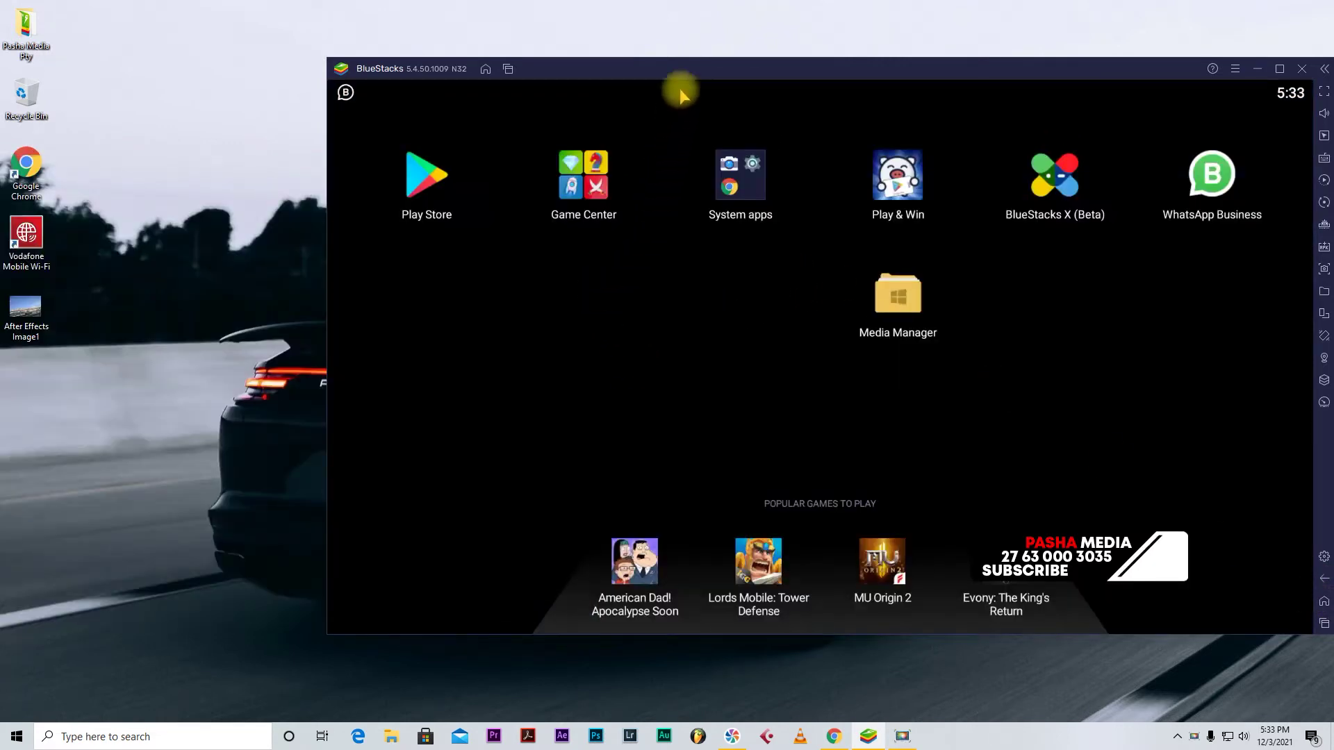
drag(679, 72, 563, 81)
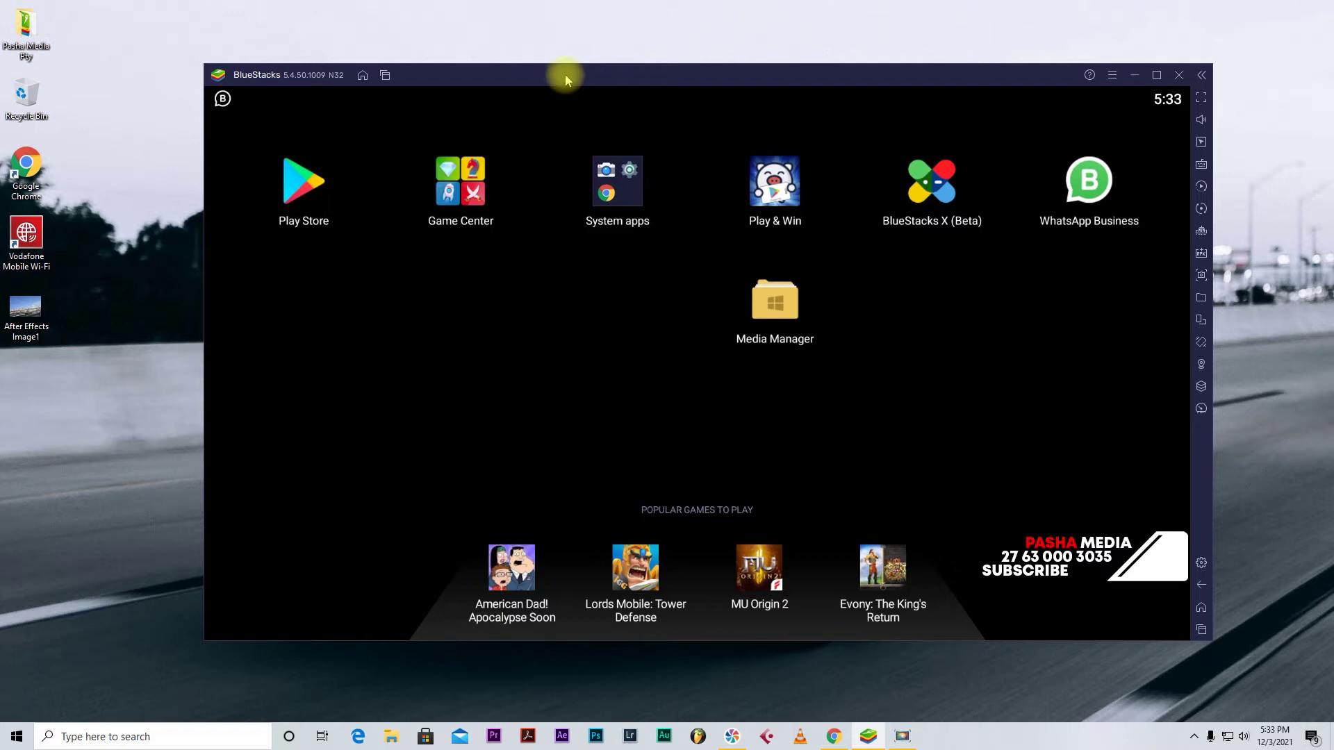
click(833, 736)
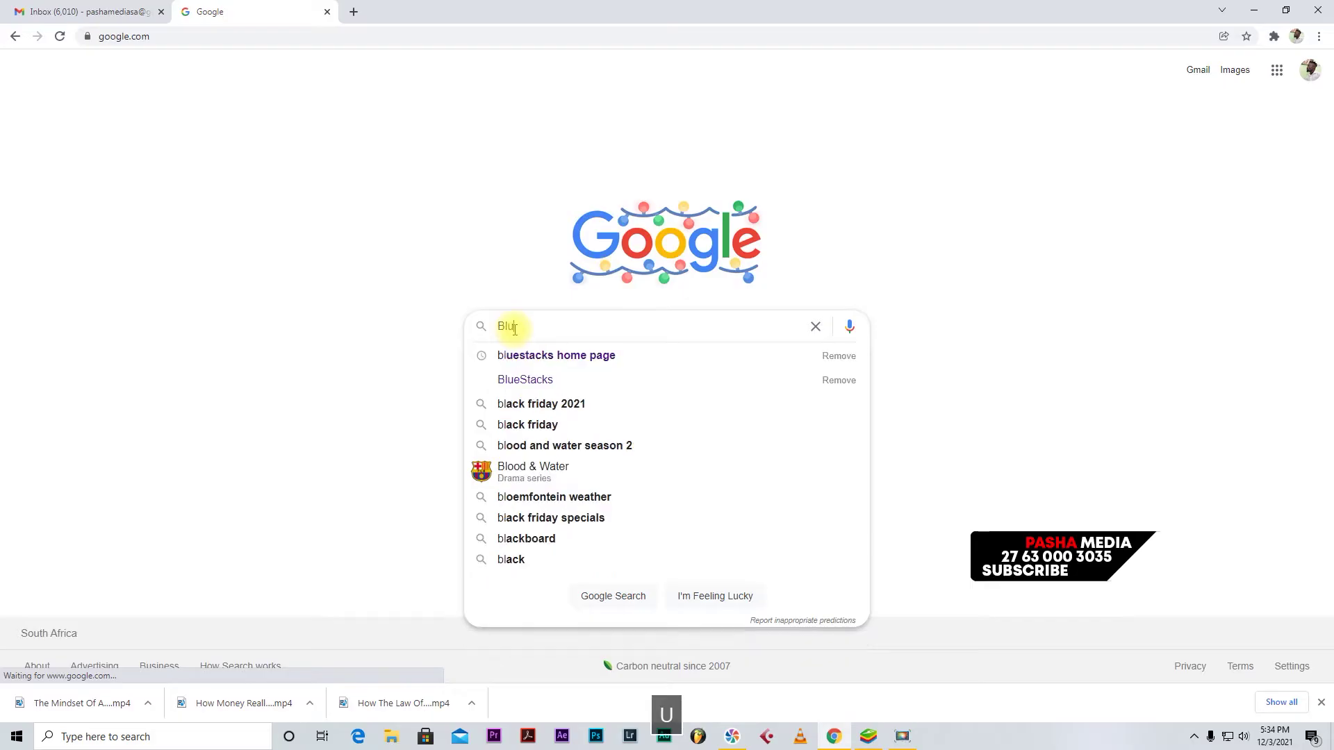
text(ue)
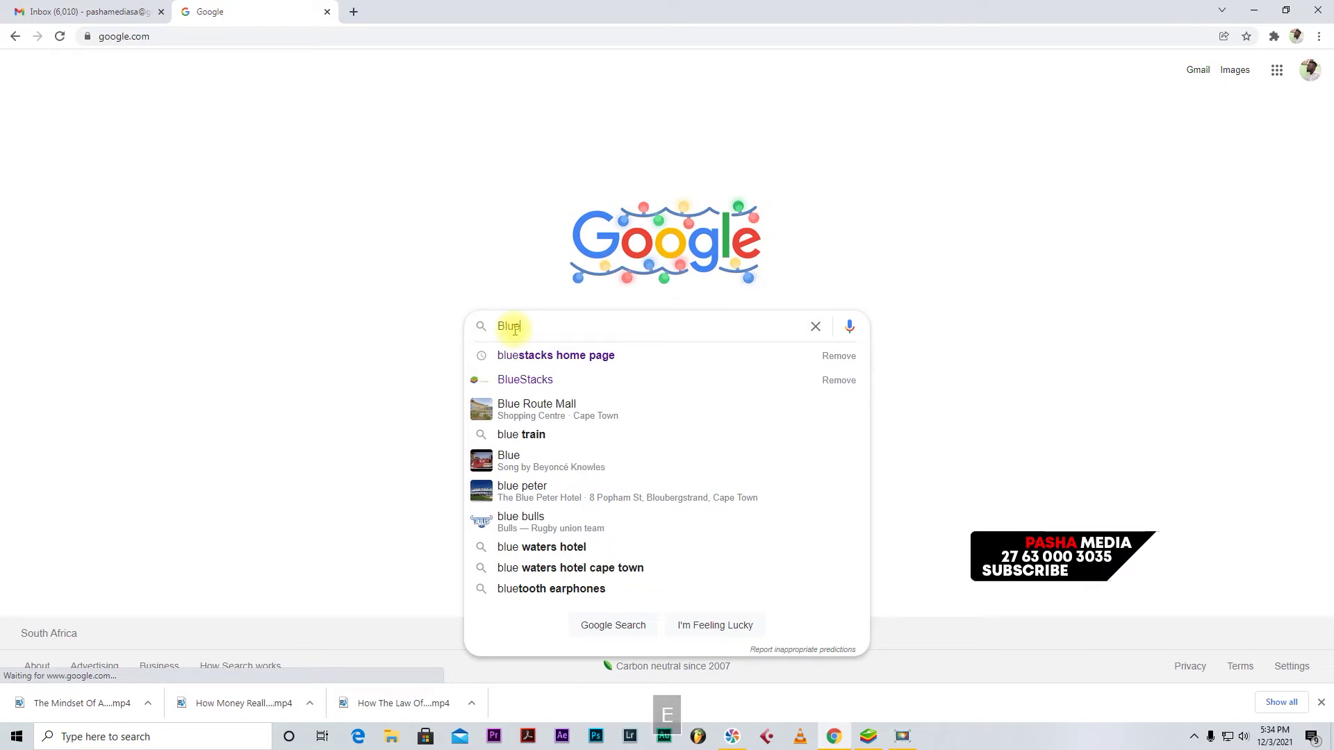
Search Google for BlueStacks, open bluestacks.com, and go to the Play on Cloud page
click(506, 382)
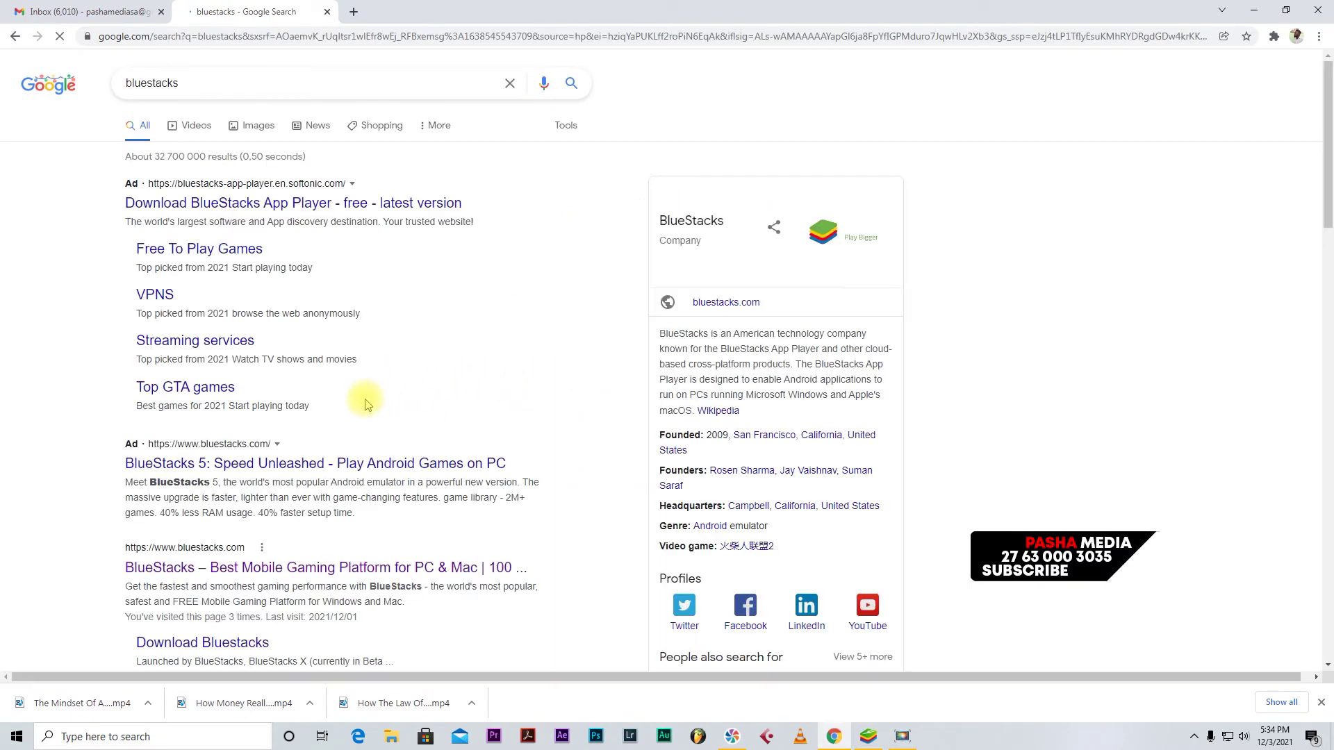
click(284, 578)
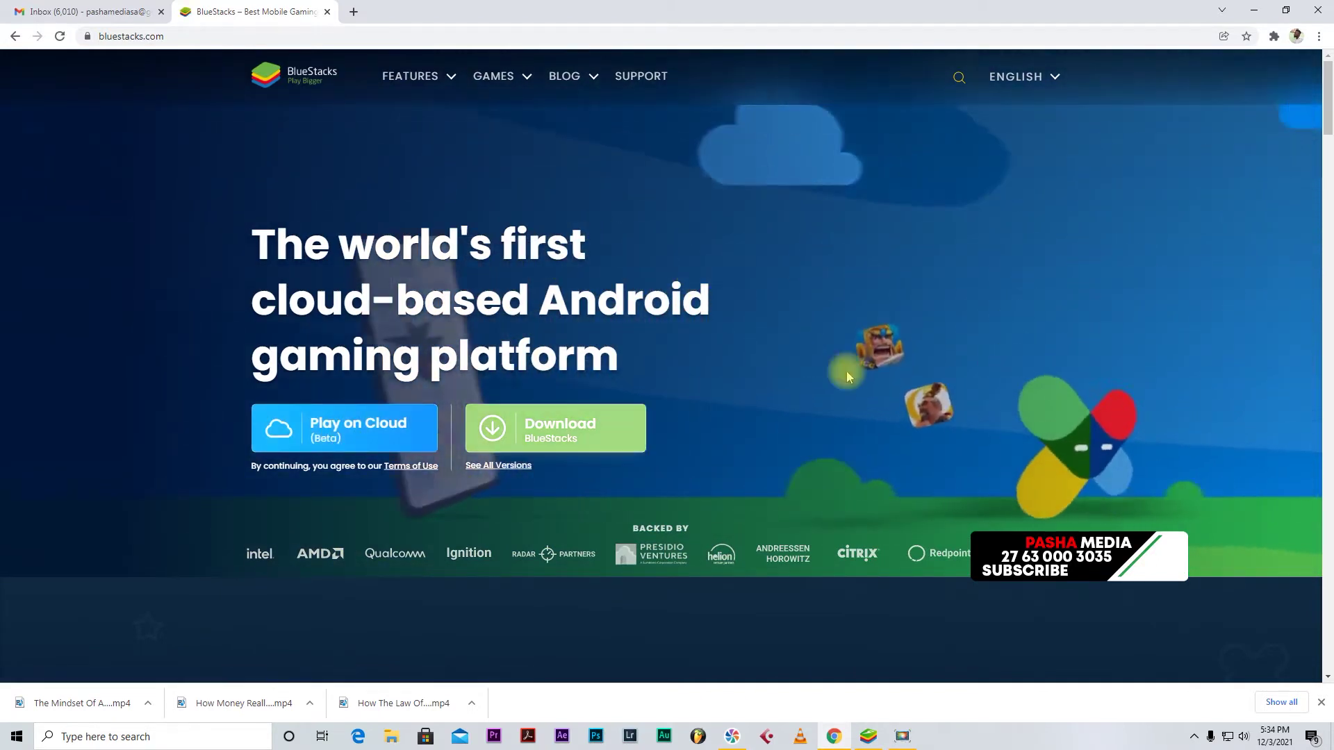
click(368, 435)
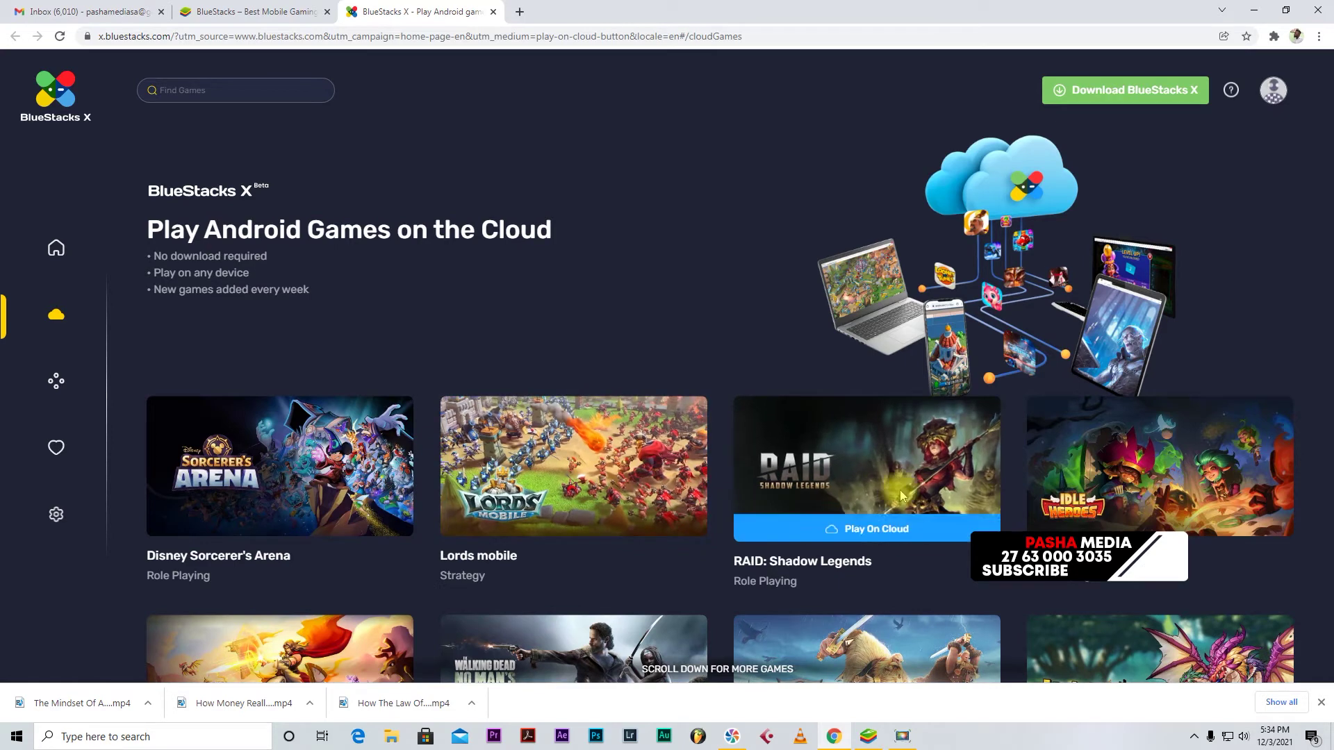
Search BlueStacks X cloud games for 'whats app', then go back to the BlueStacks X home page
click(235, 94)
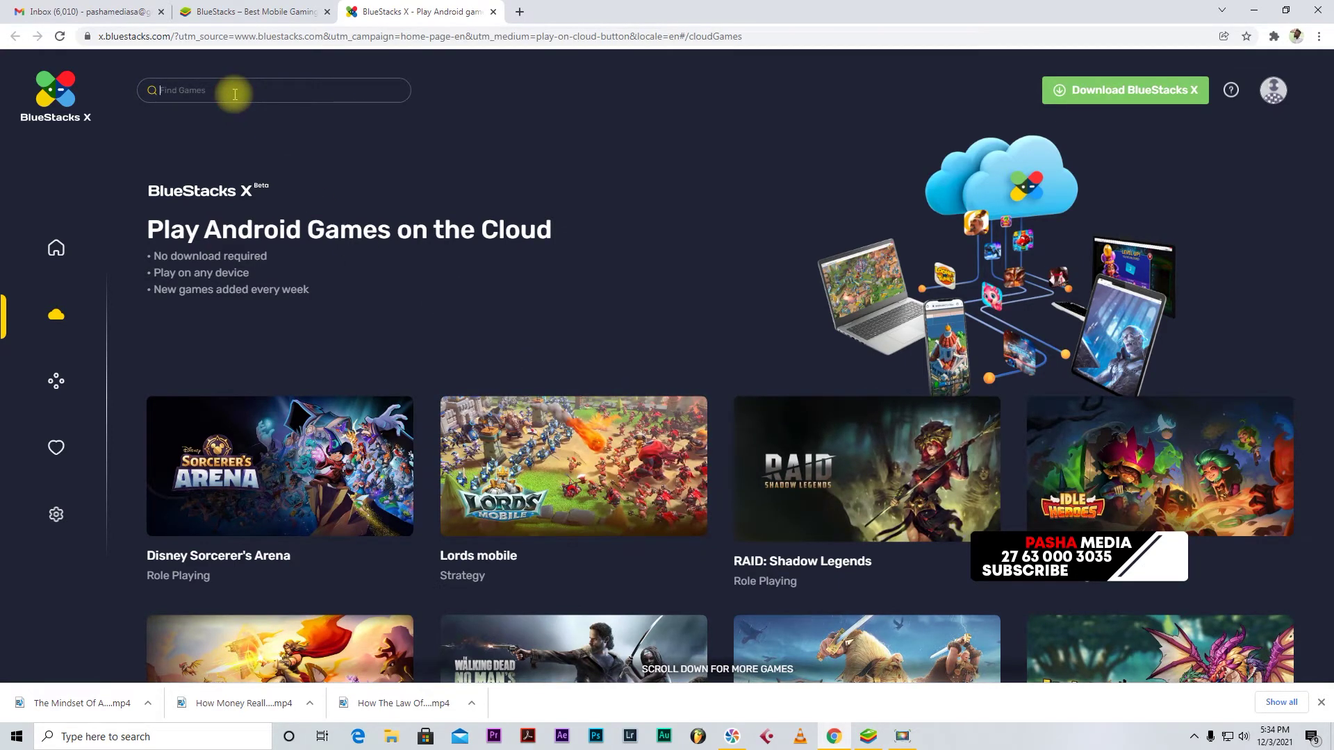
text(wh)
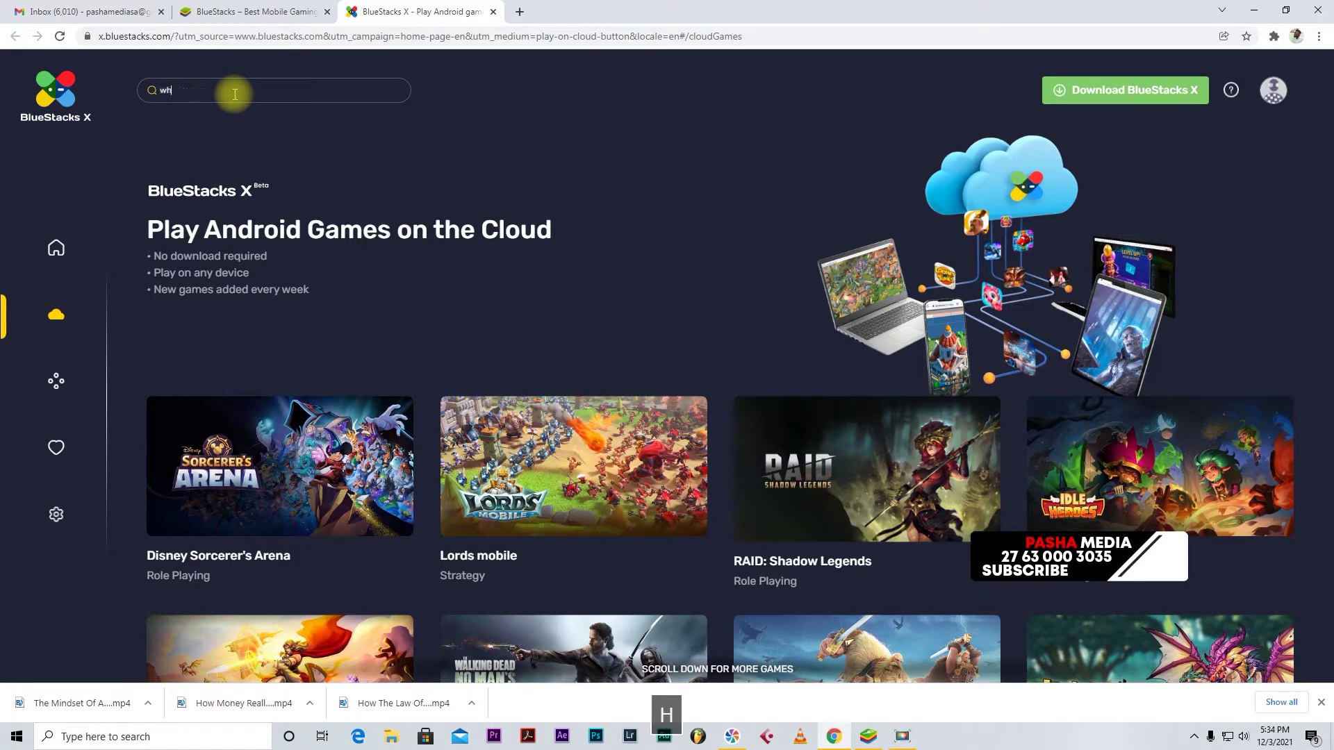
text(ats app)
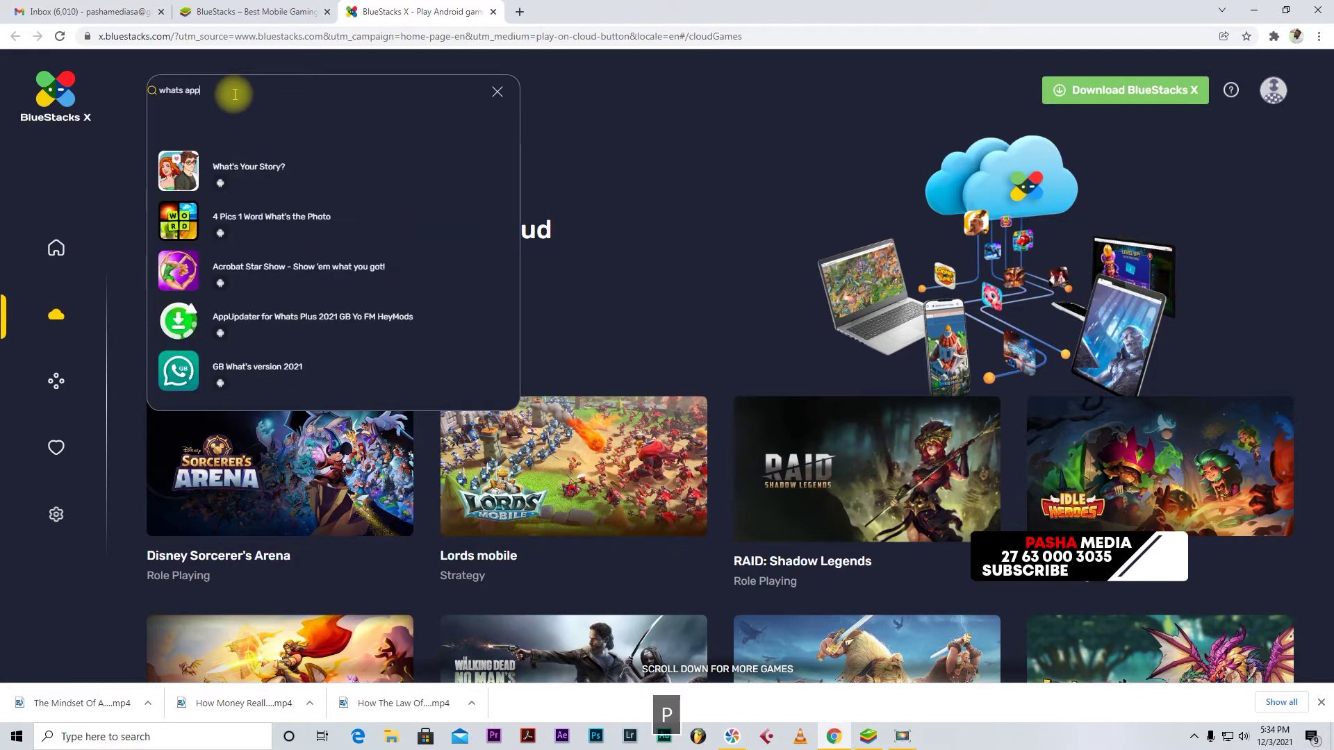
key(Return)
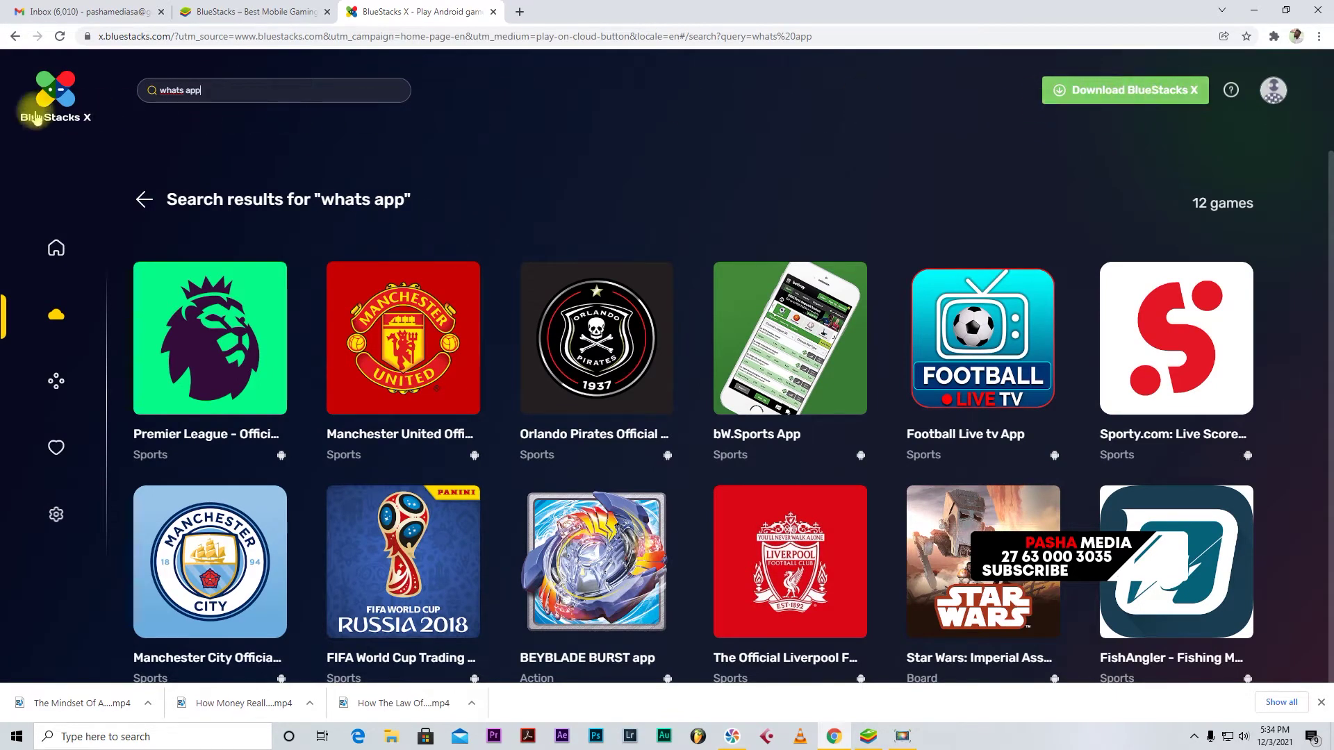
click(13, 38)
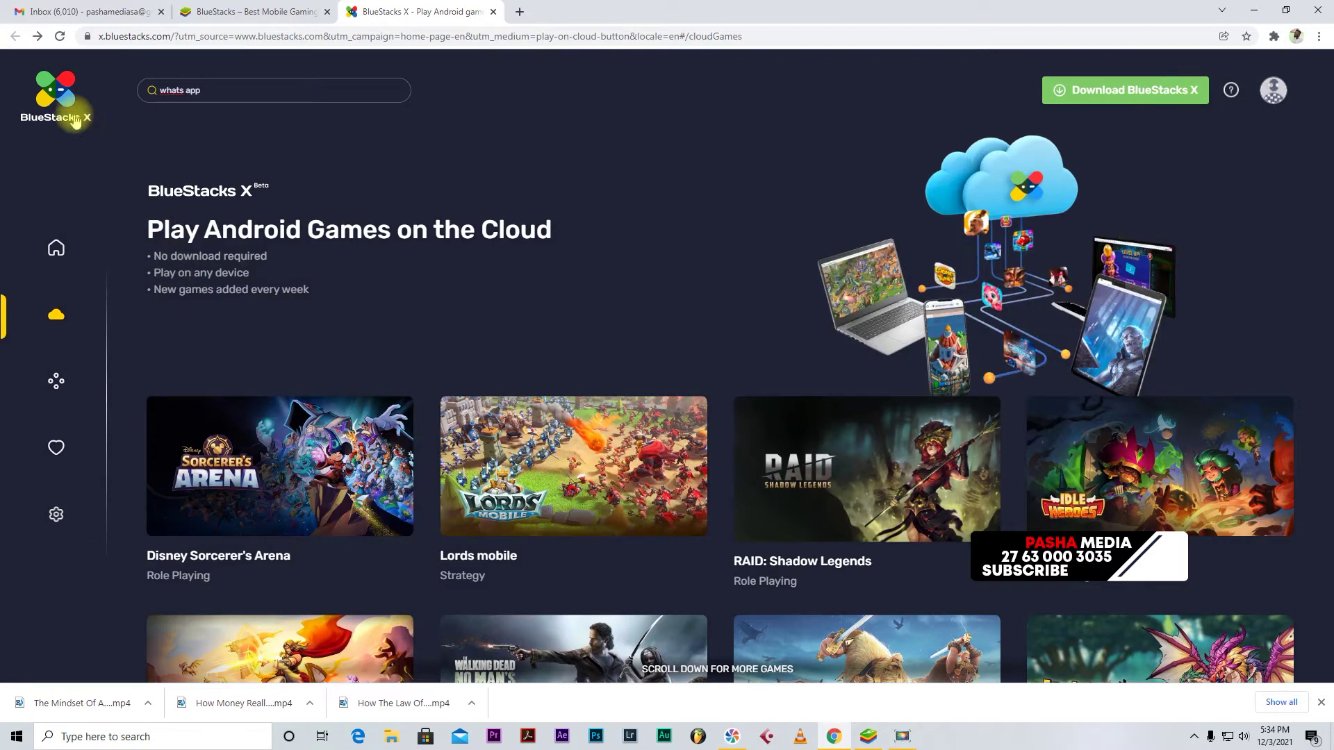
click(55, 255)
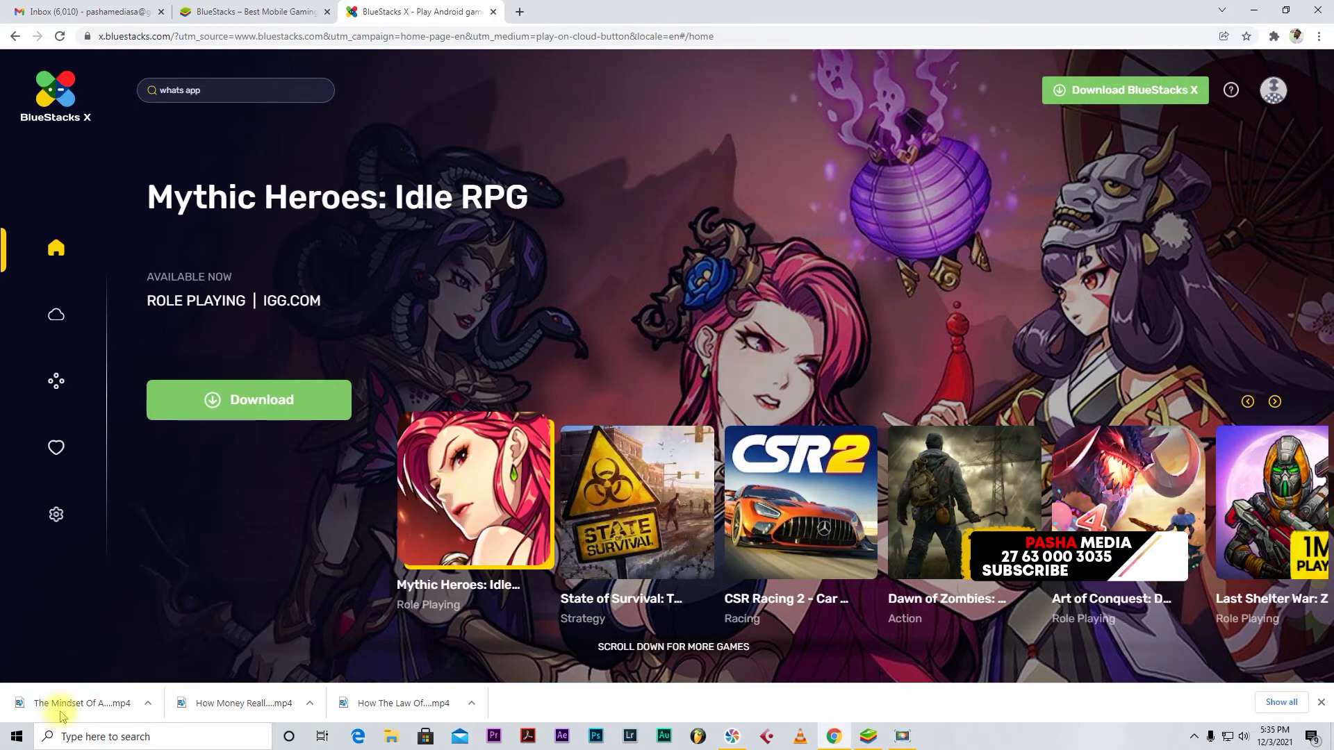
Open This PC's Properties and maximize the System window showing Windows 10 Pro, 8.00 GB RAM, 64-bit
click(9, 742)
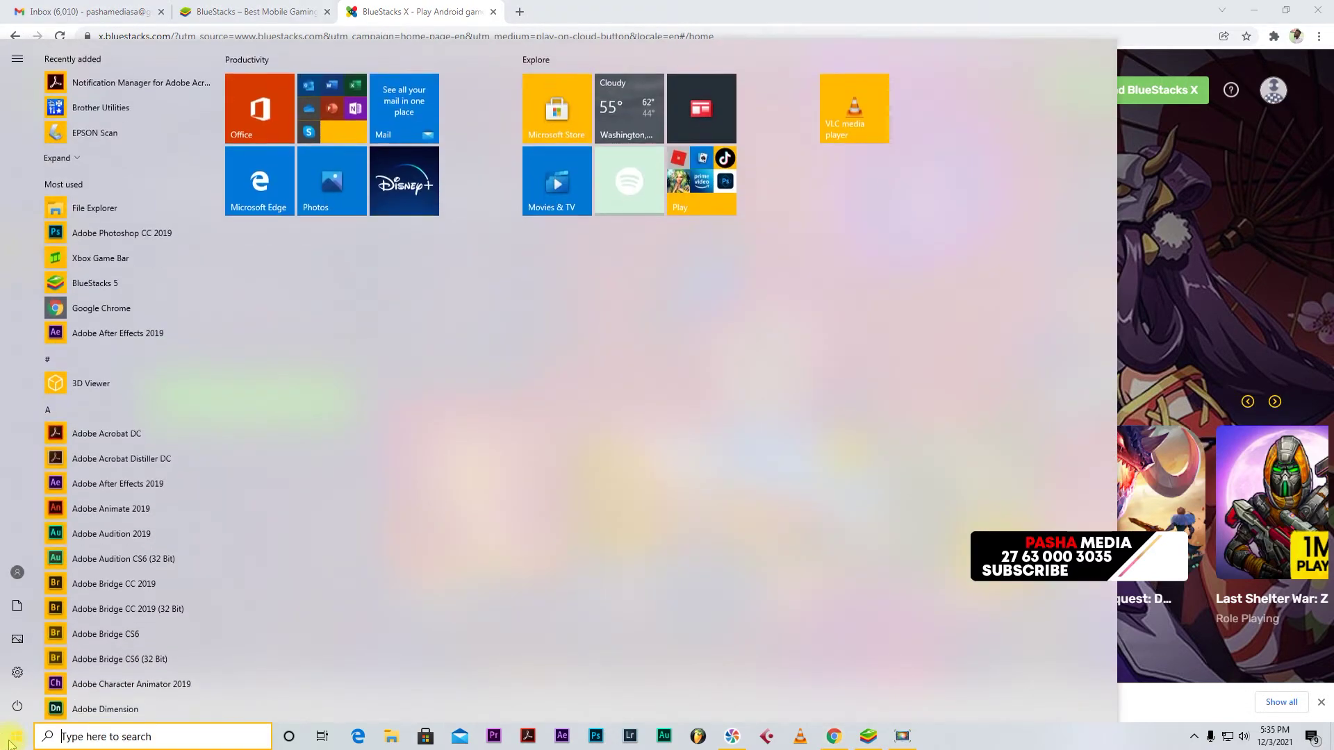
key(Escape)
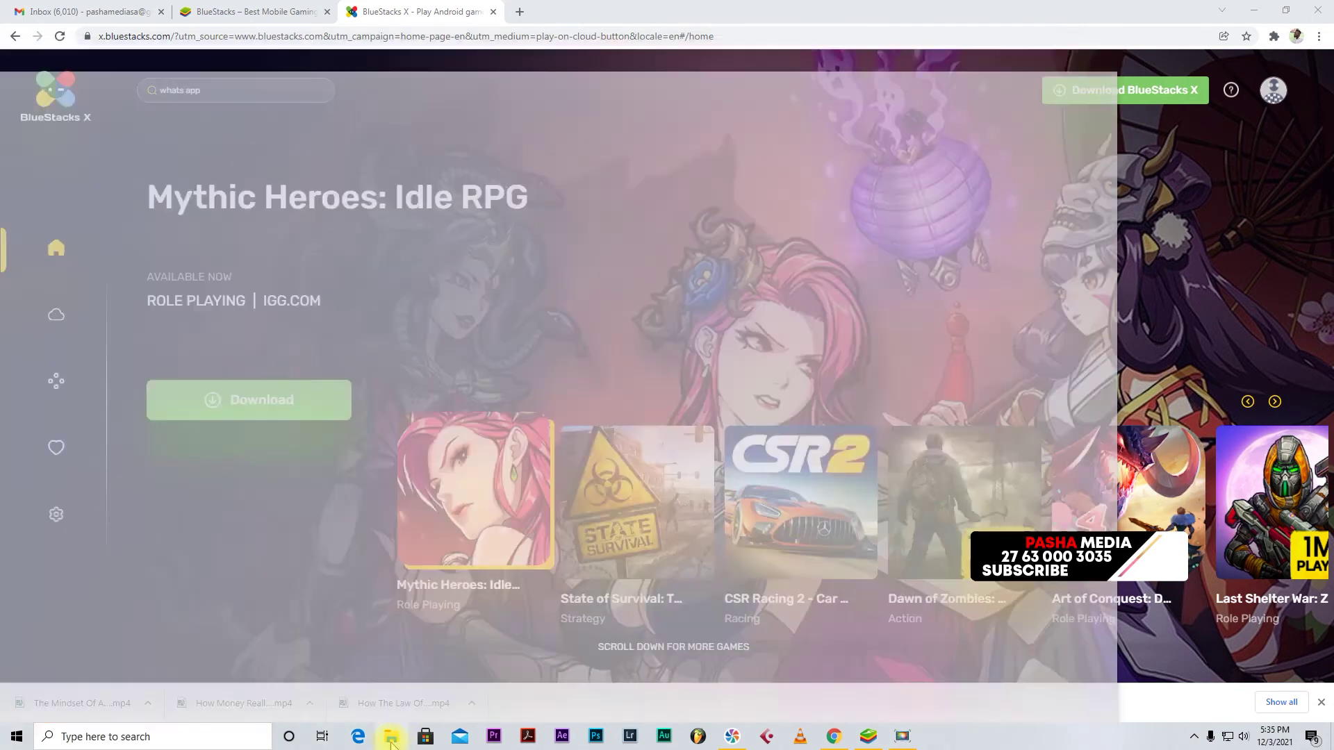
key(super+e)
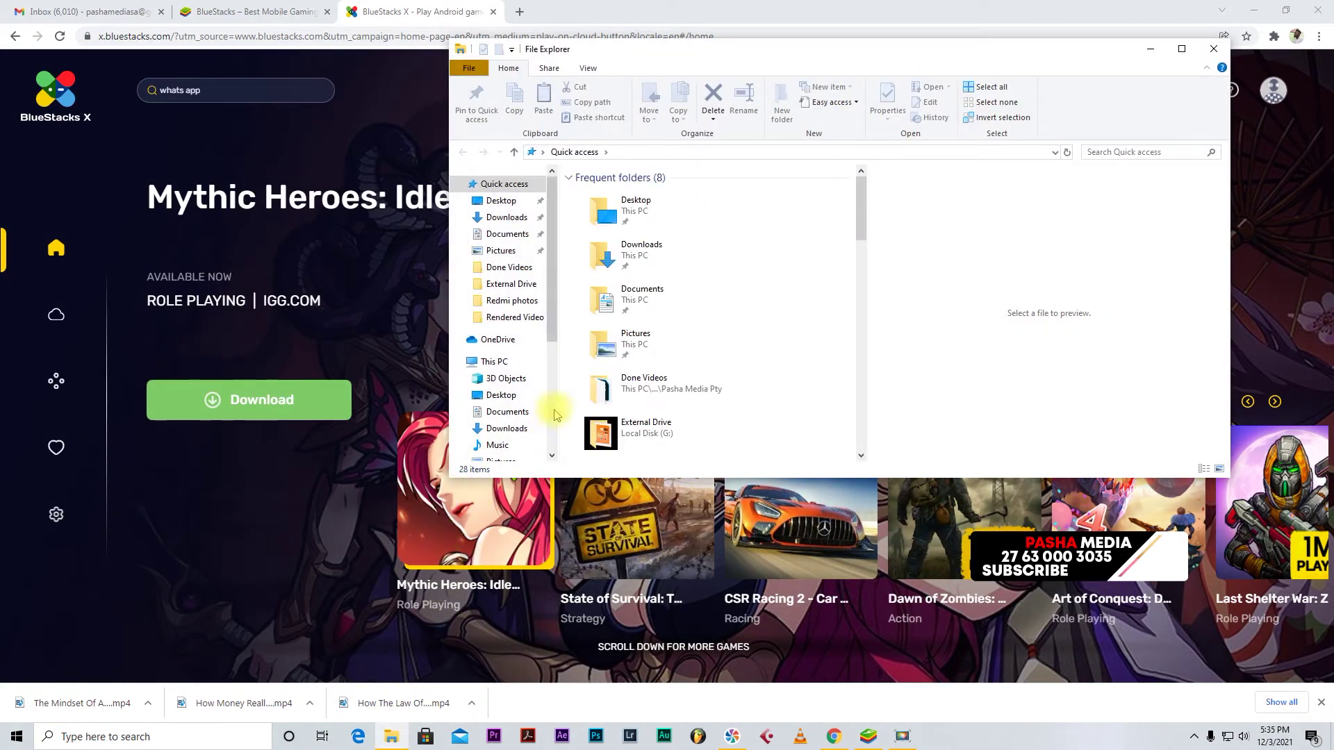
right_click(495, 364)
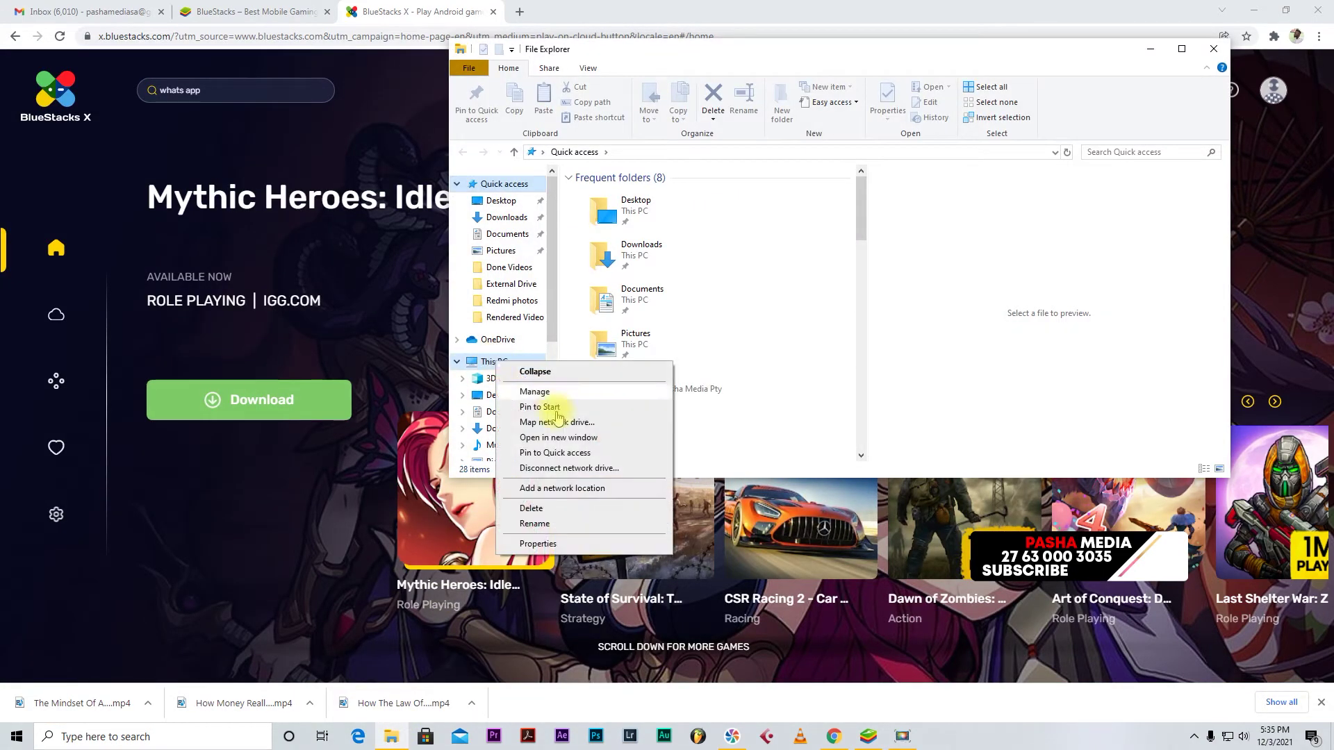
click(549, 544)
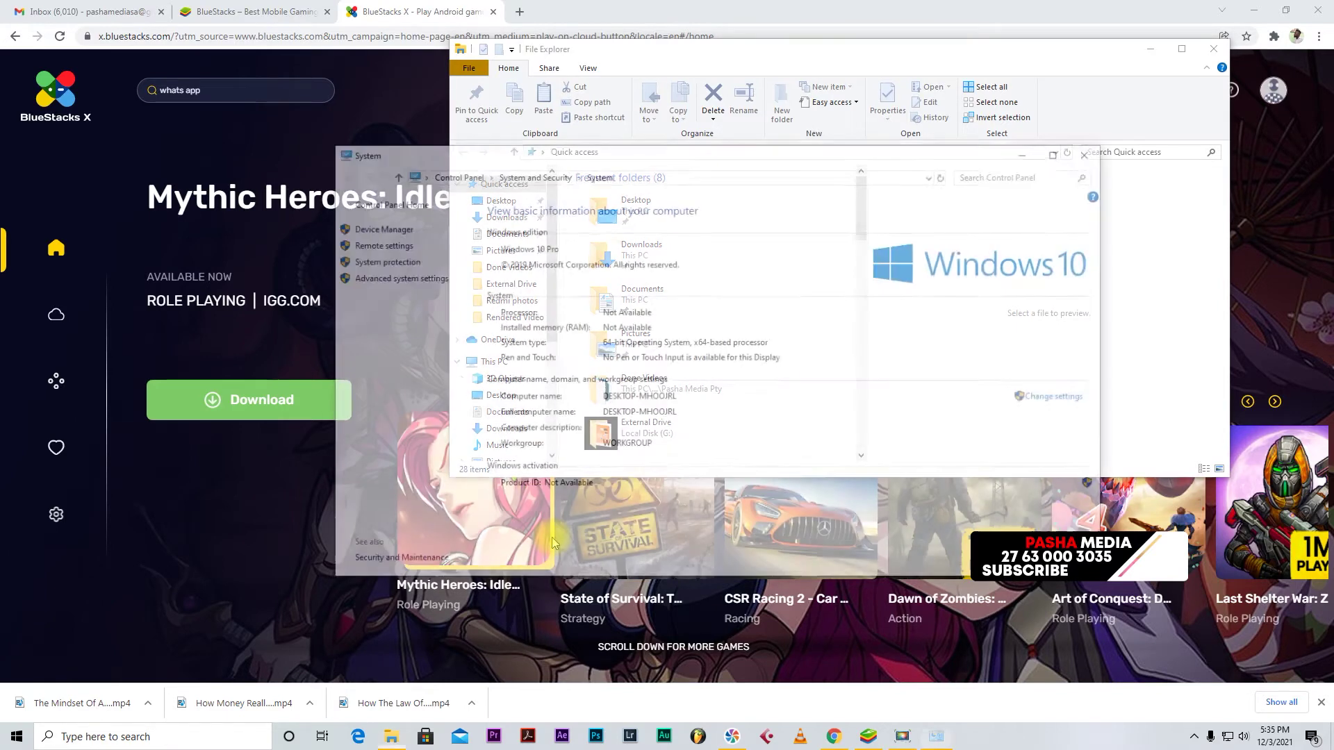
click(1060, 152)
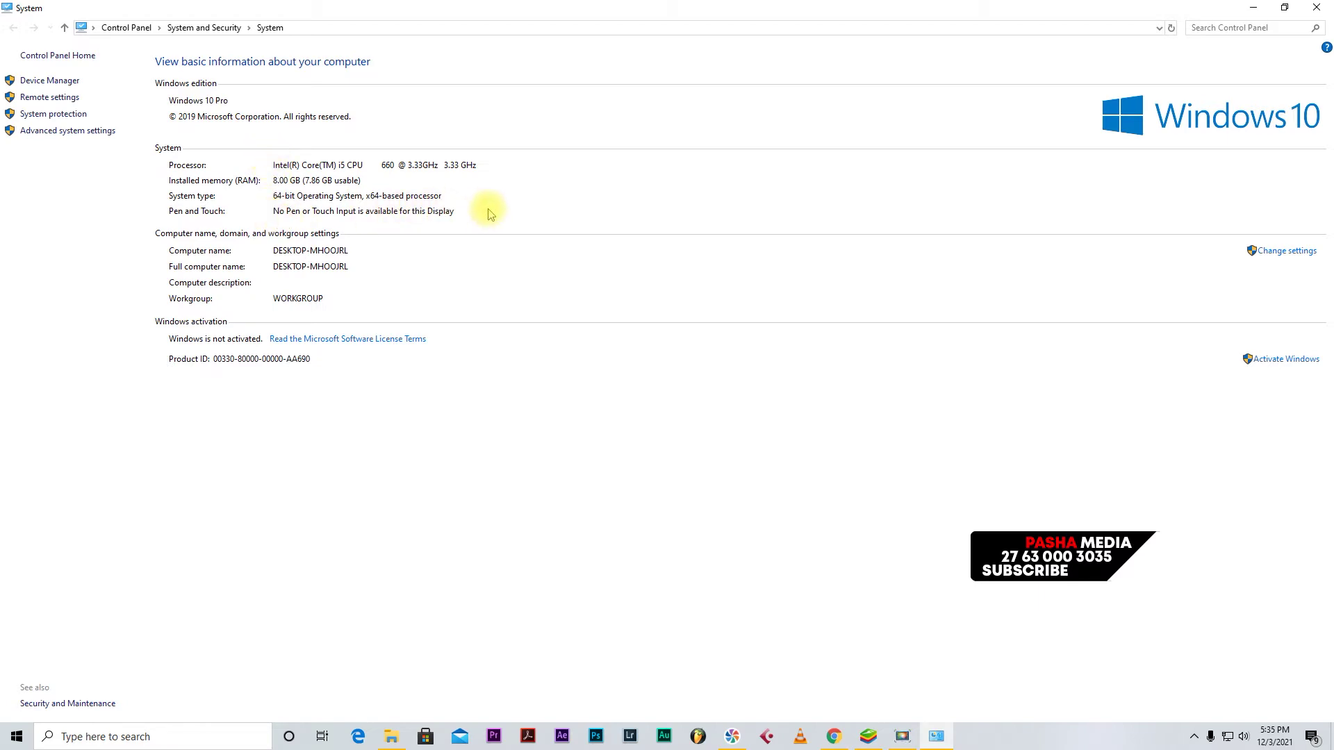
Minimize the System window and select the first BlueStacksInstaller_5.4.50.1009_native file in Downloads
click(1256, 10)
click(374, 156)
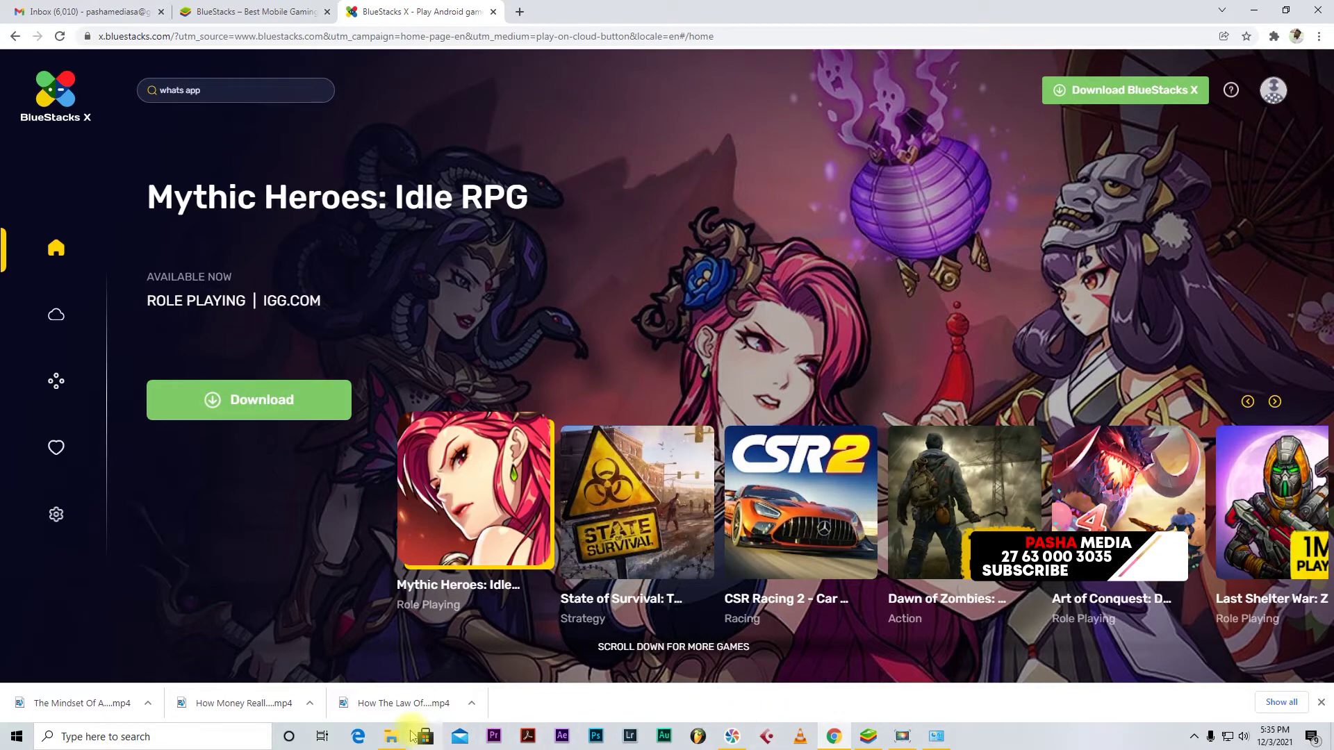
click(389, 738)
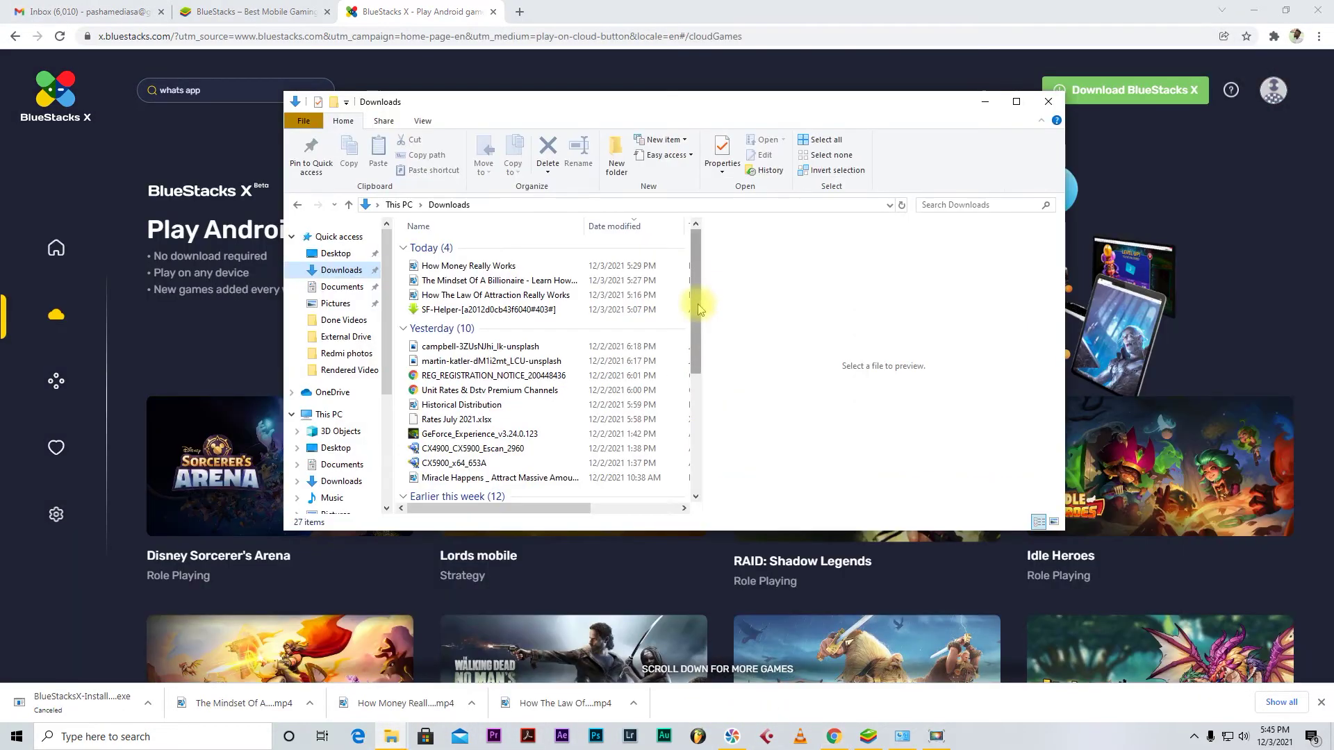
drag(693, 297, 690, 447)
click(486, 441)
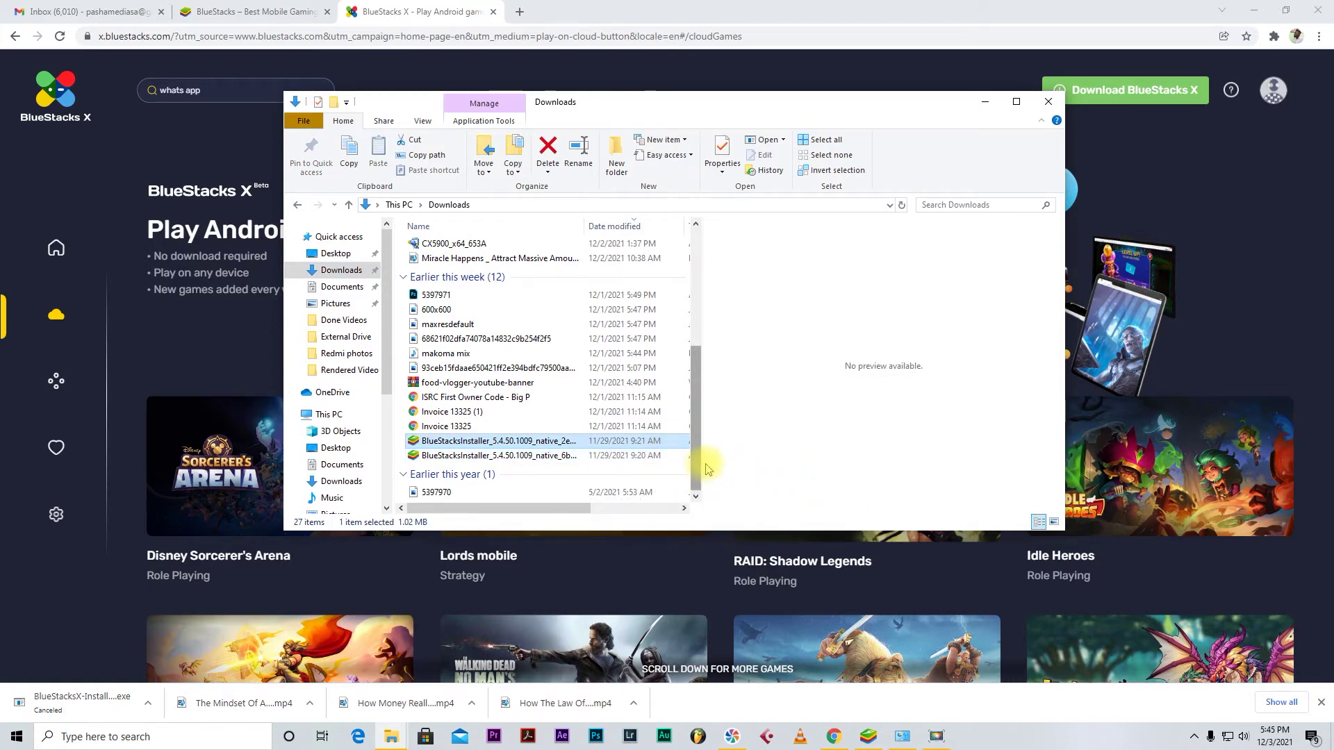
Widen the Downloads file list so both BlueStacks installers show as 1,047 KB Applications
drag(702, 463, 919, 468)
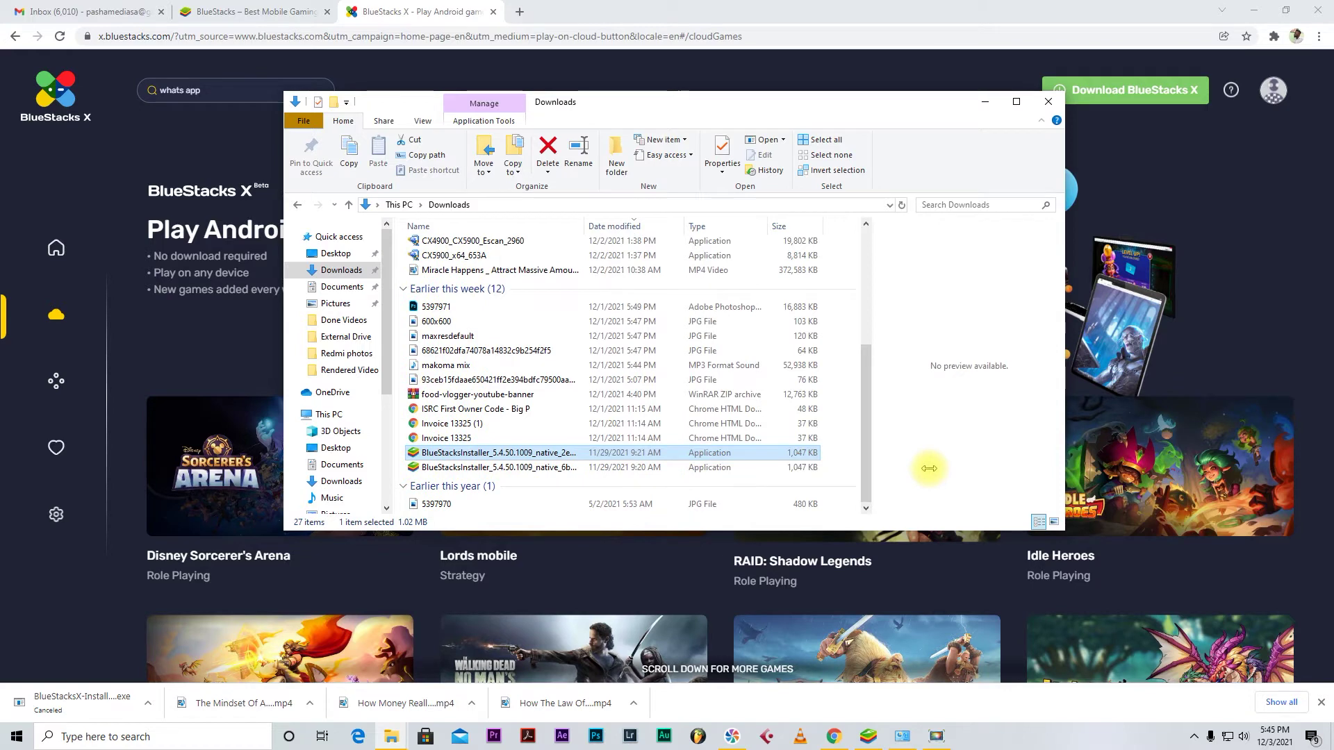
click(620, 468)
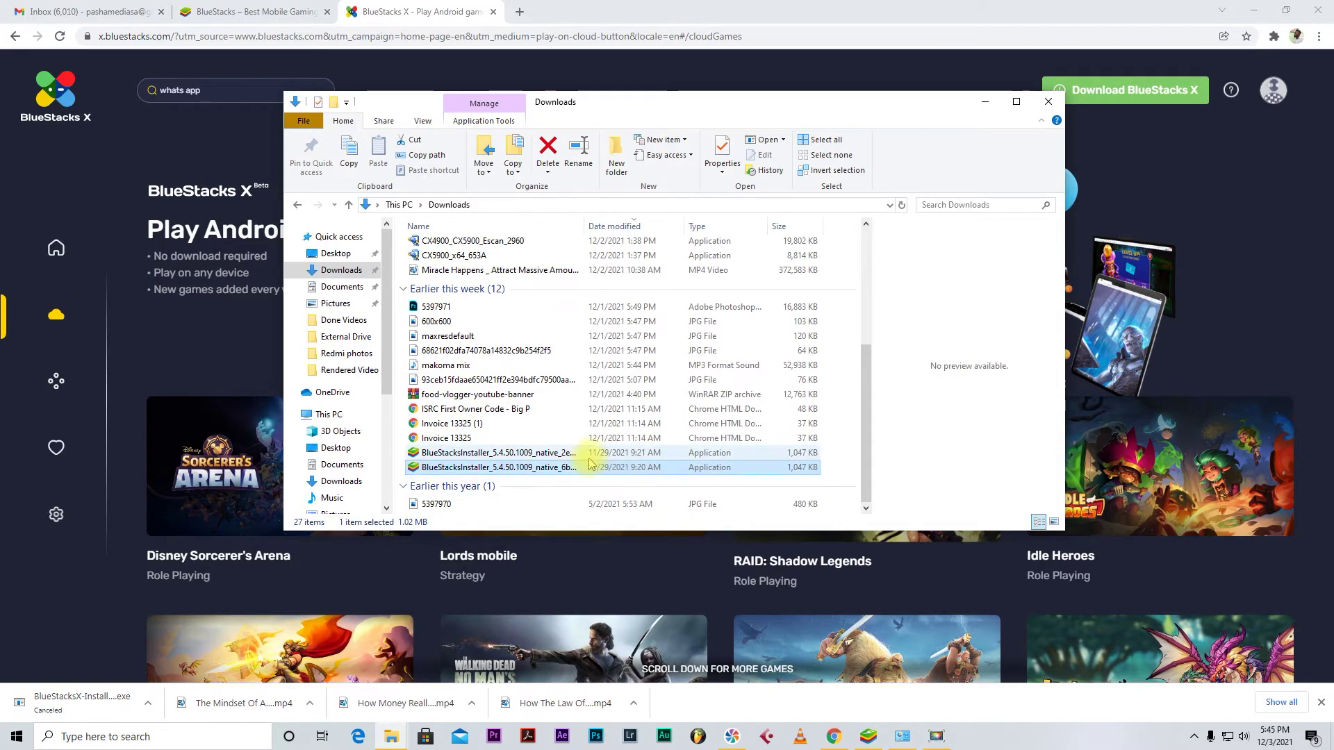
click(591, 457)
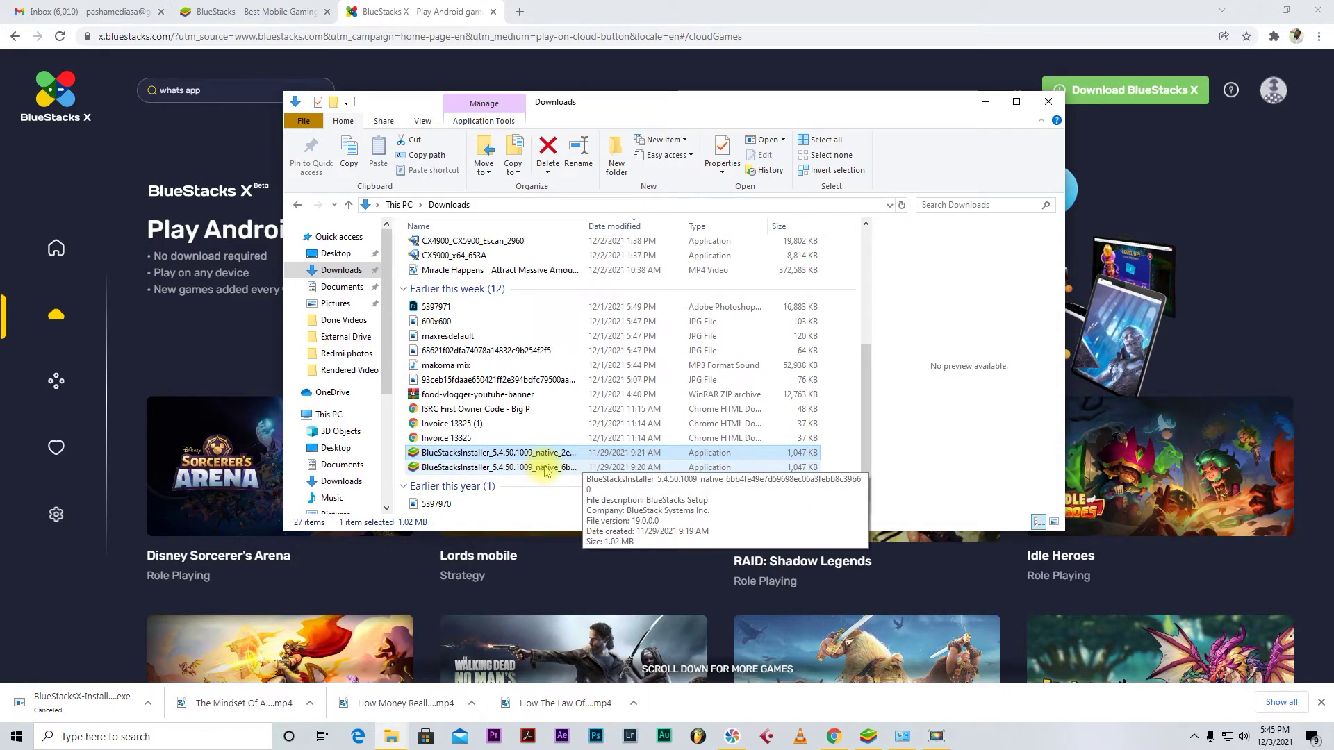
click(548, 467)
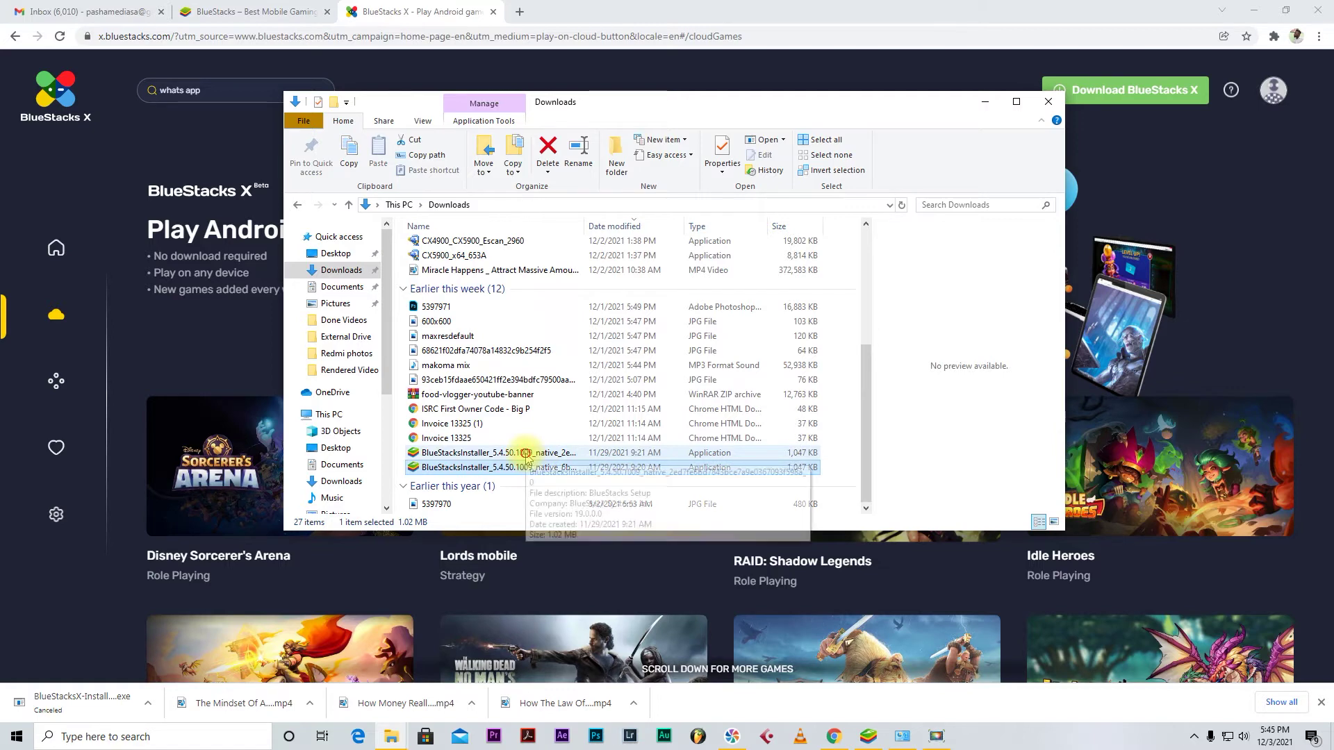
click(514, 453)
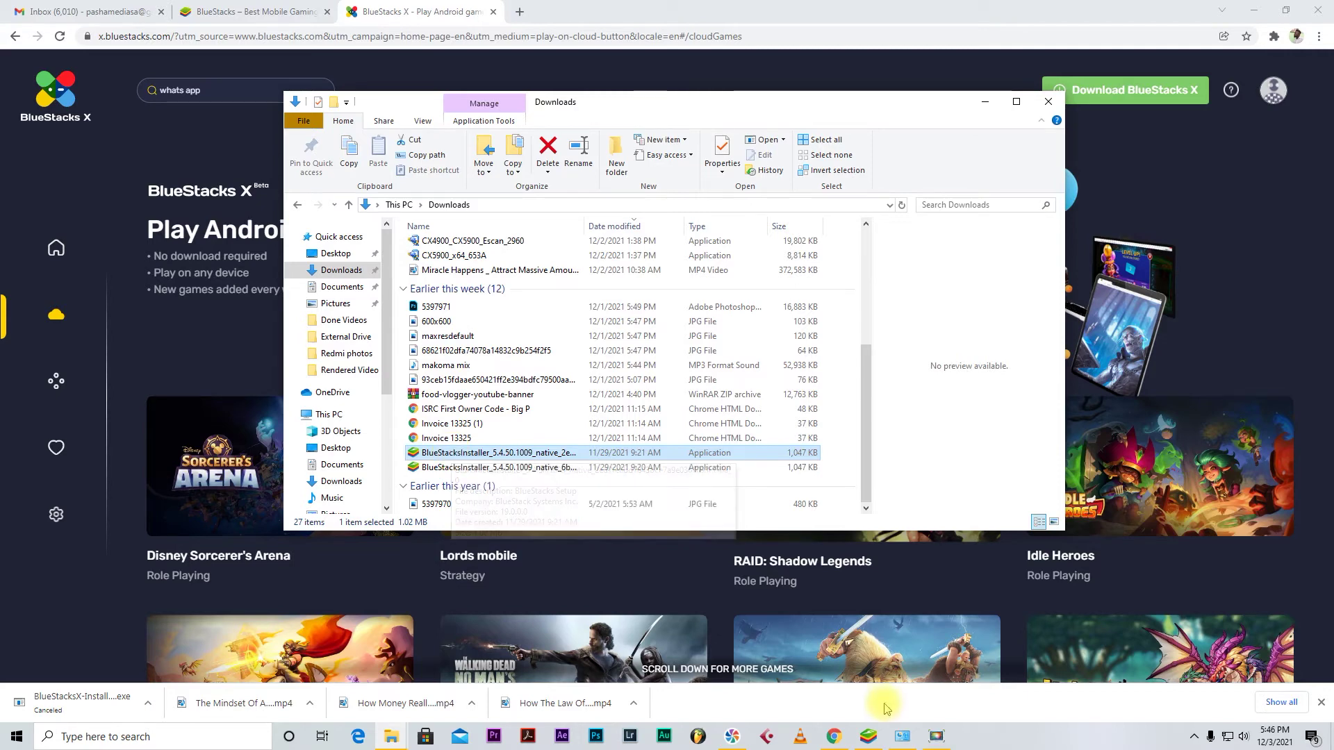
Open the Play Store in BlueStacks and dismiss the Google Play Pass offer
click(866, 738)
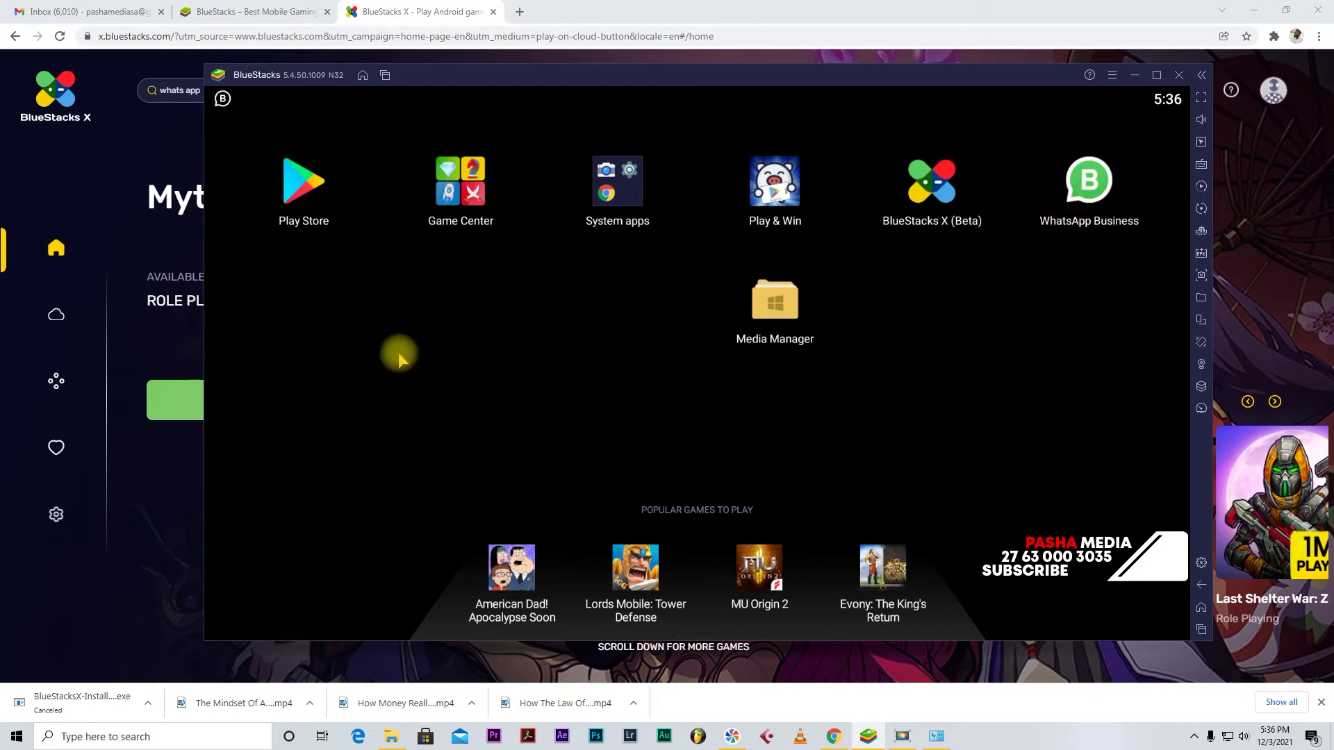
click(304, 188)
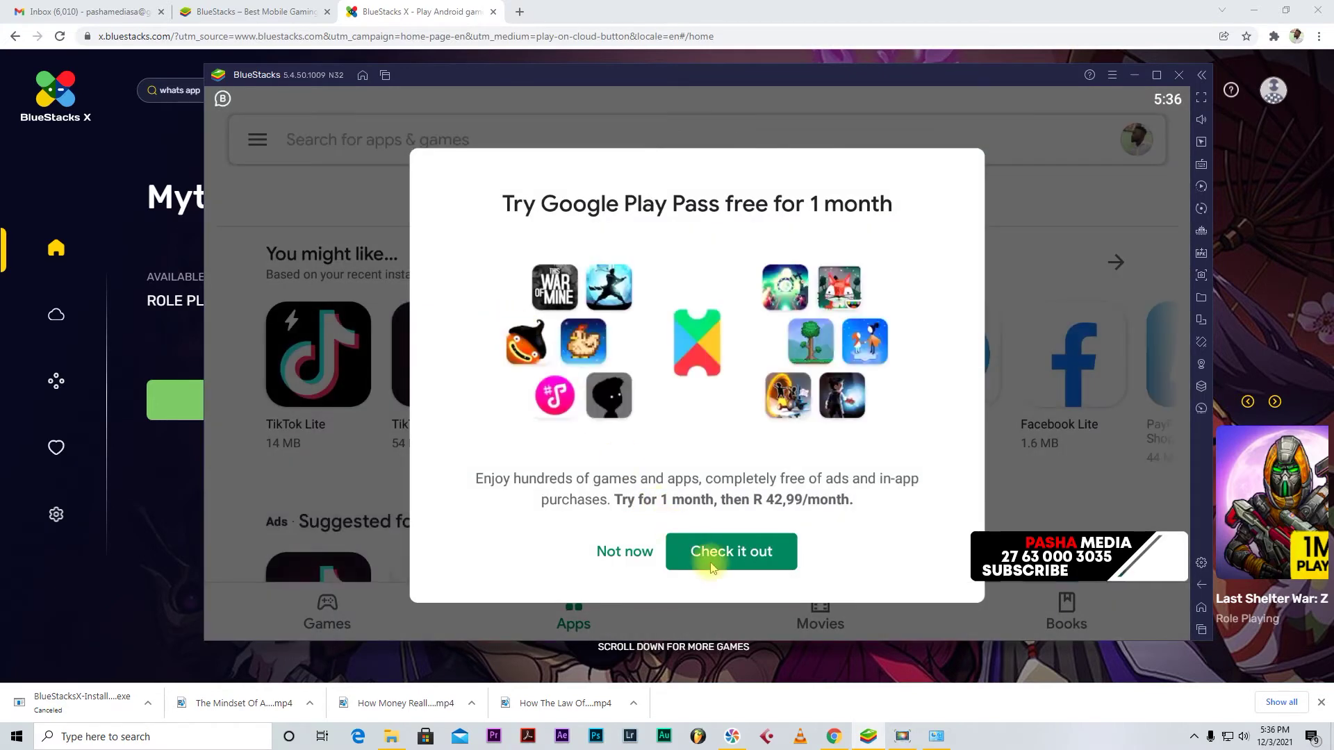
click(722, 559)
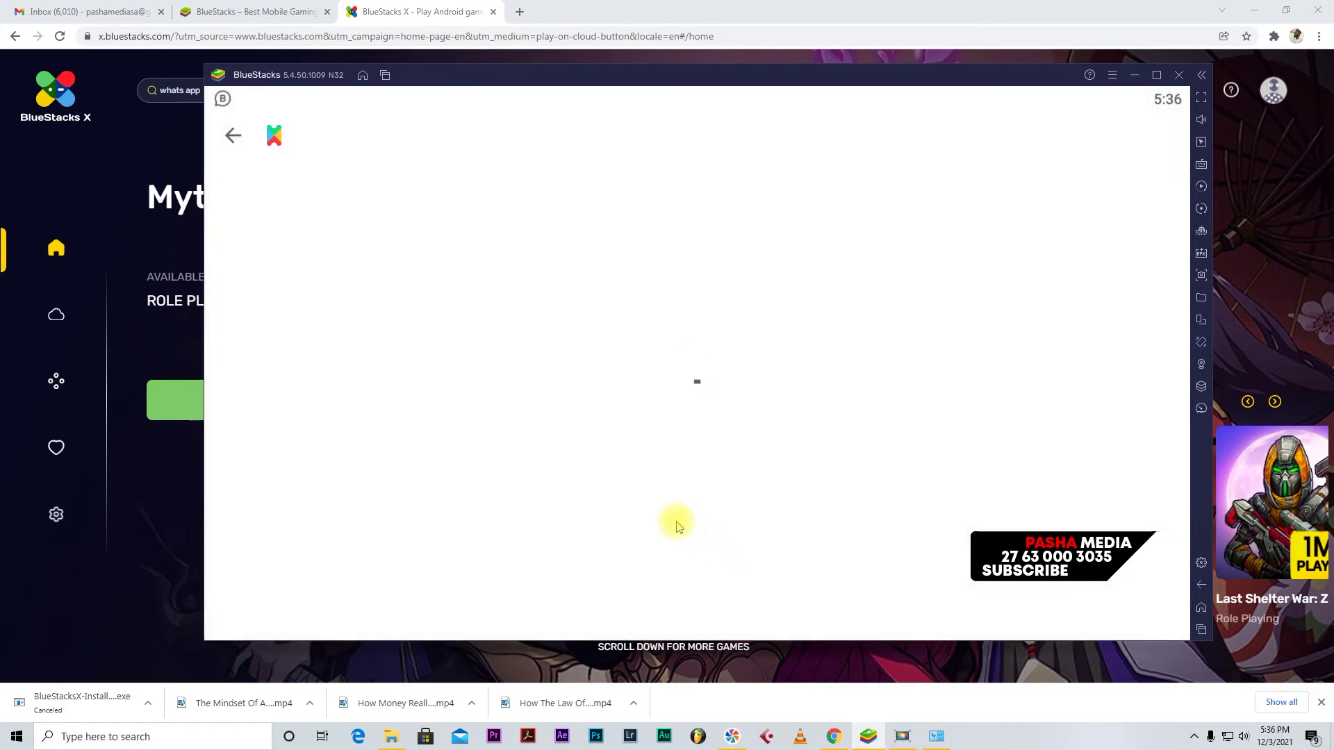
click(232, 138)
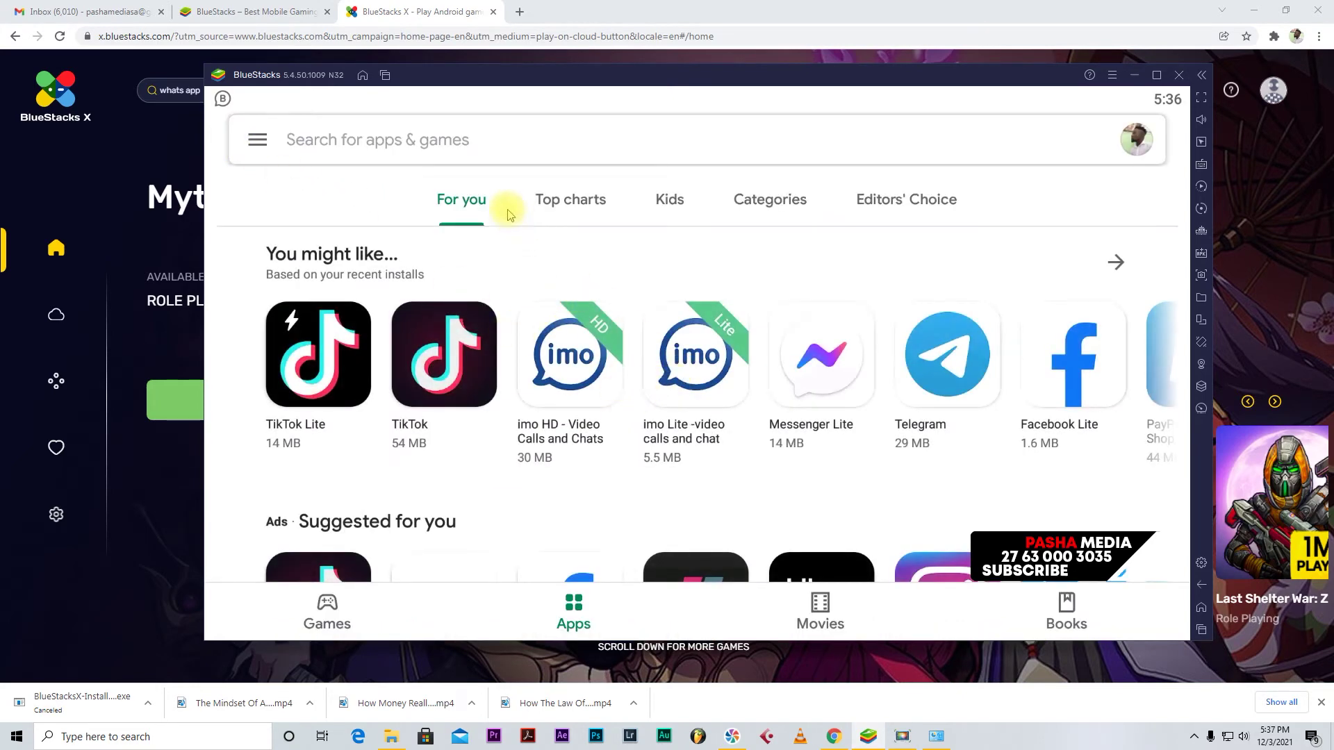
Start a Play Store search, clear it, and return to the For you apps page
click(427, 147)
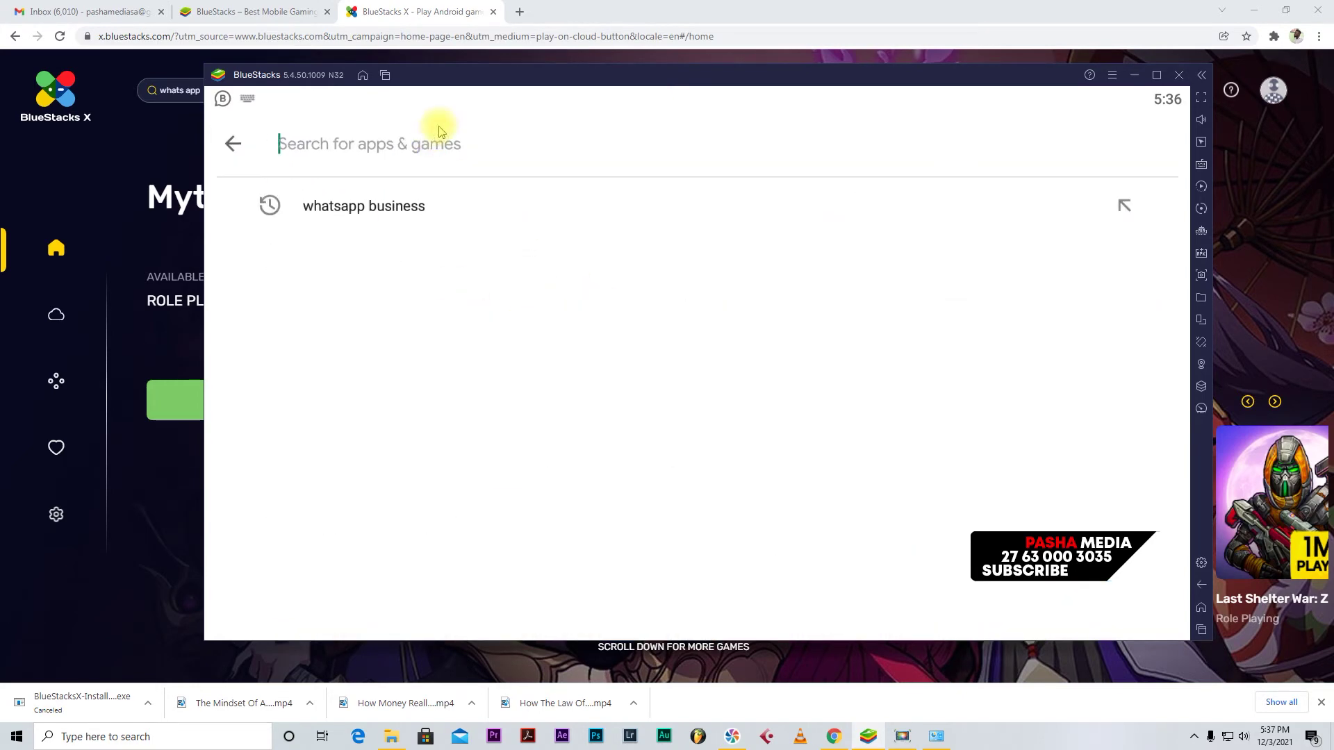
text(facebook)
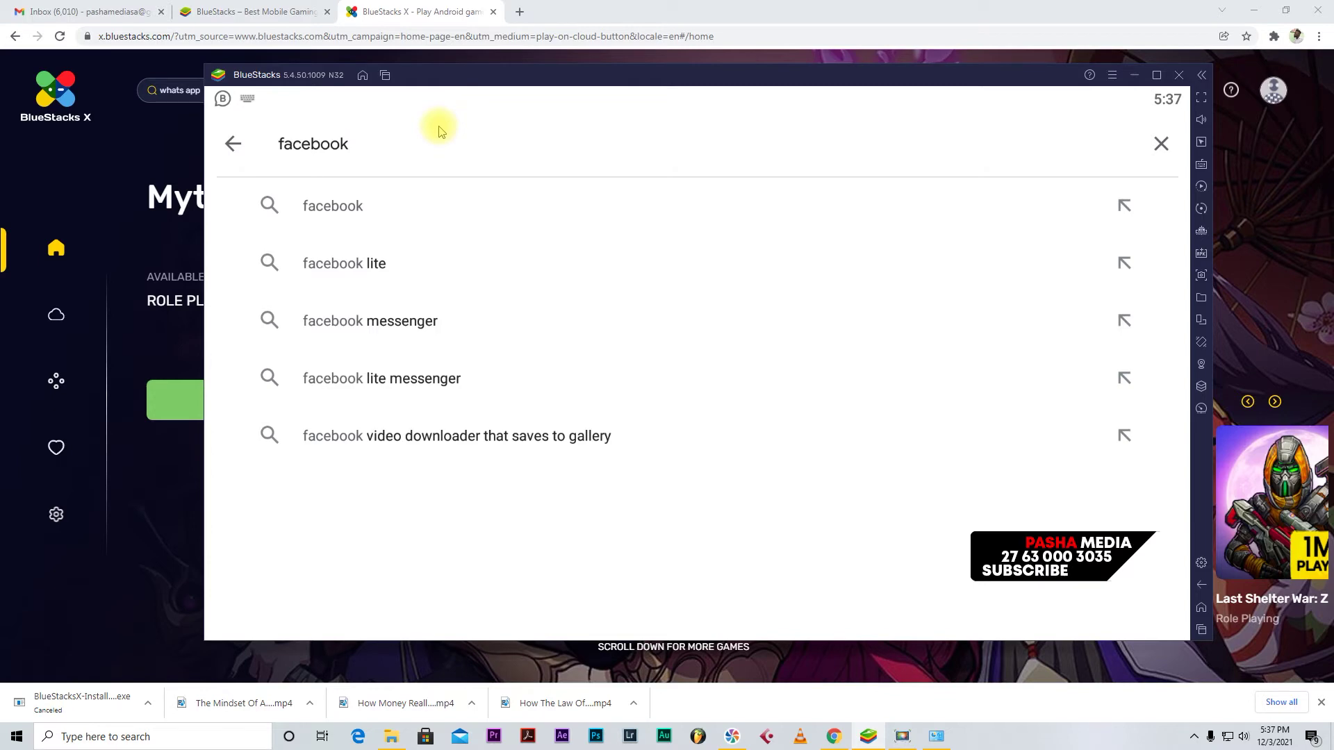
key(BackSpace)
key(BackSpace)
key(BackSpace)
key(BackSpace)
key(BackSpace)
key(BackSpace)
key(BackSpace)
key(BackSpace)
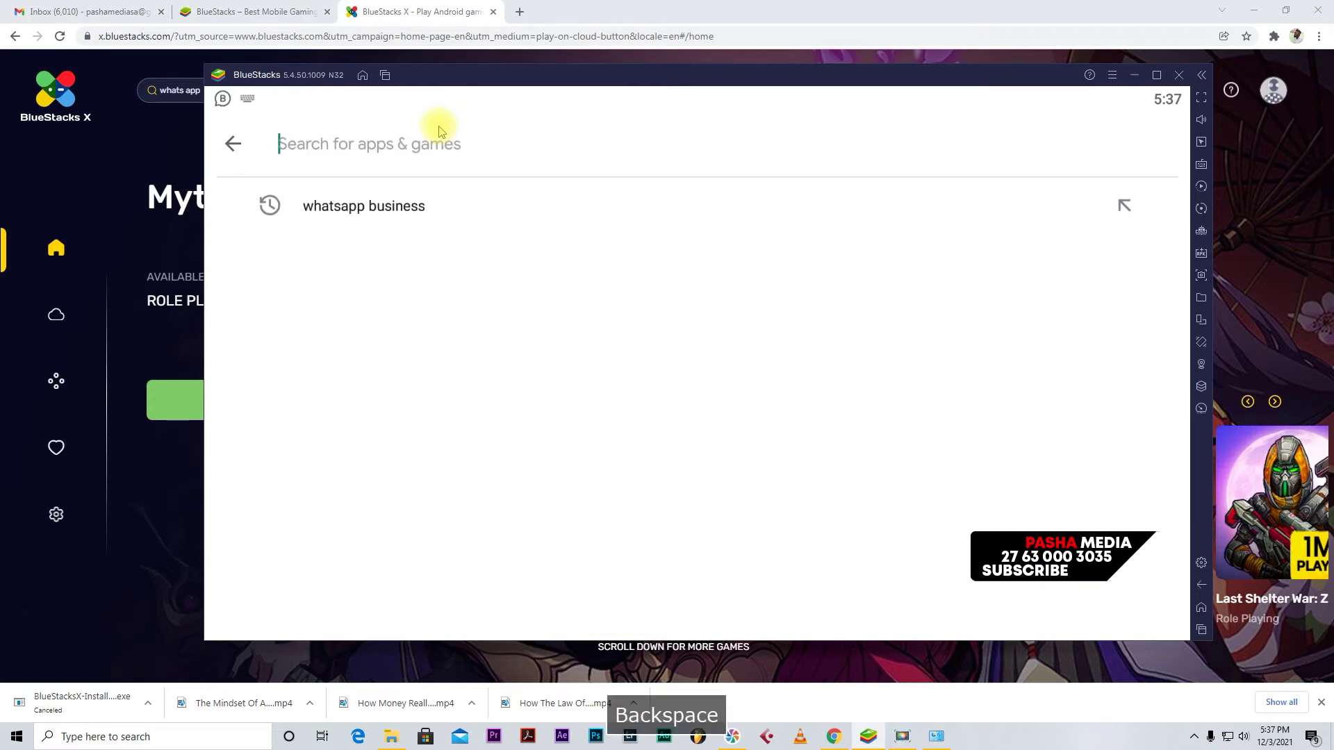
click(233, 148)
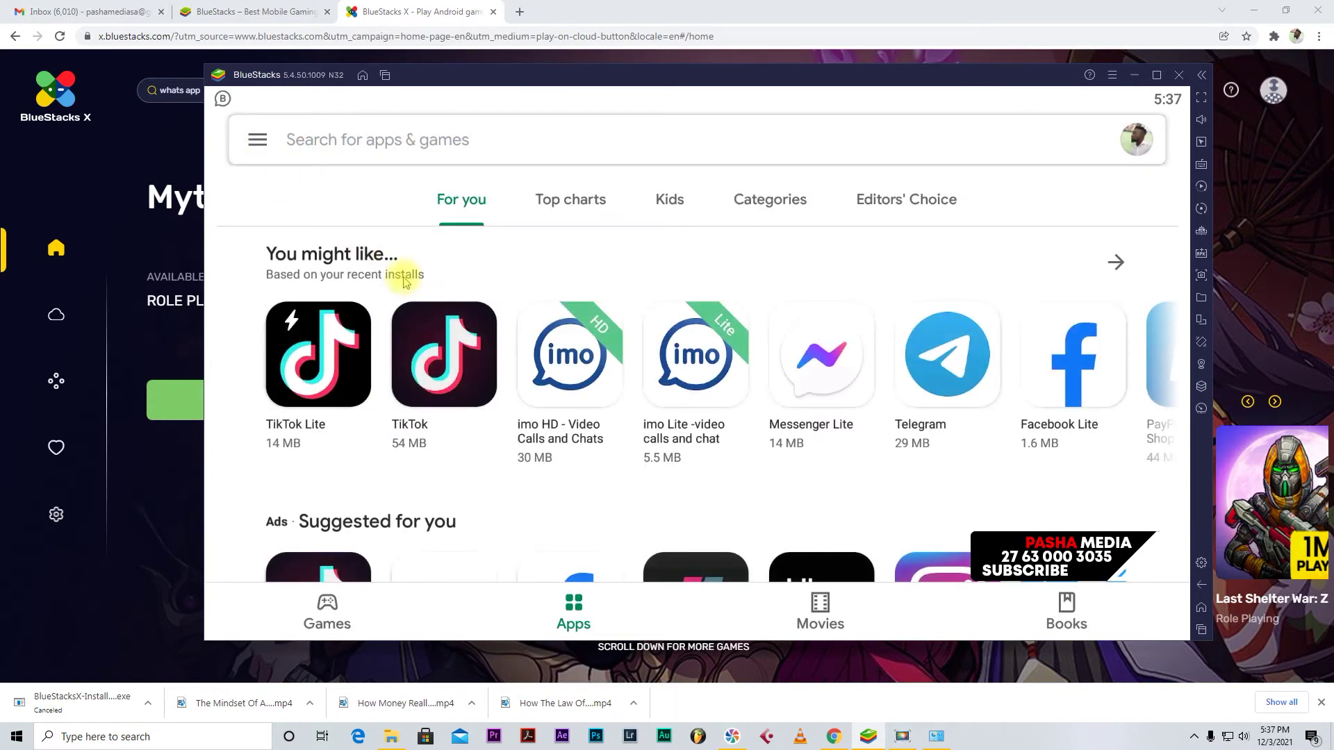
Go back to the Android home screen, reposition the window, and switch BlueStacks to fullscreen
click(1203, 610)
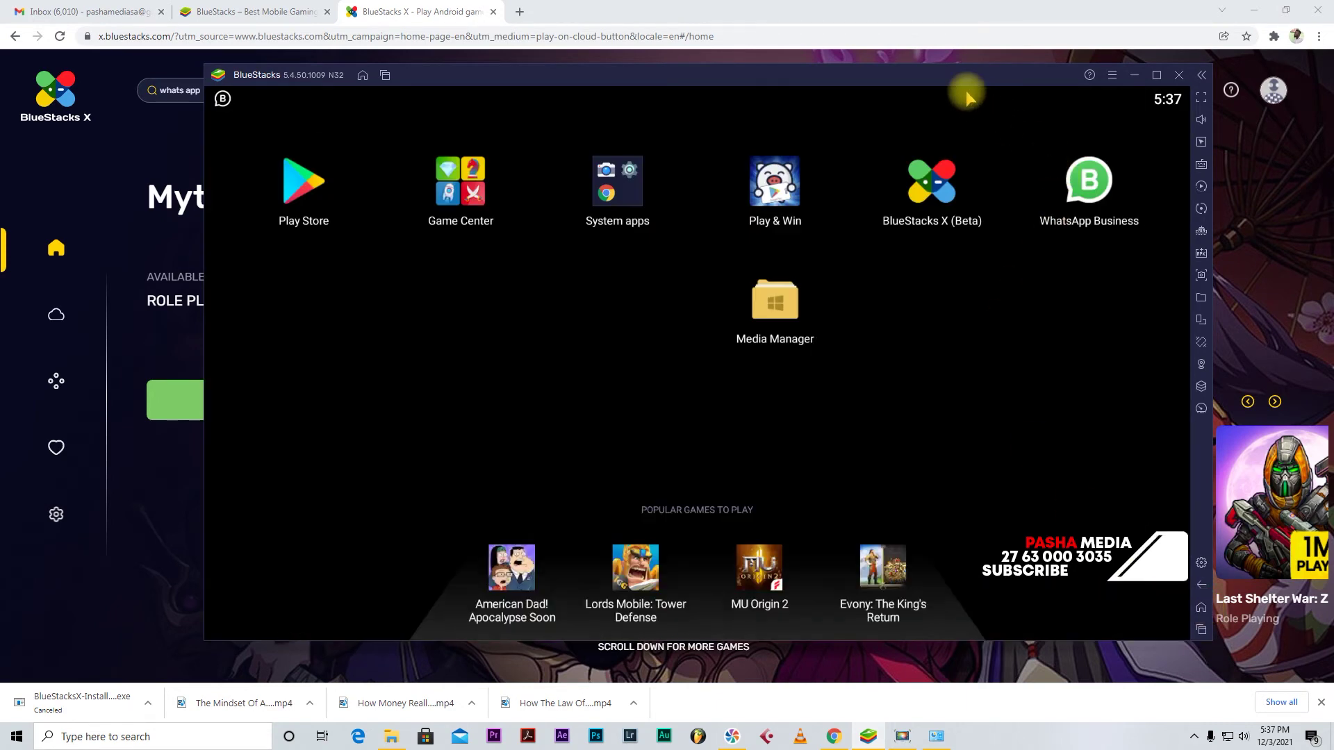
drag(941, 74, 883, 57)
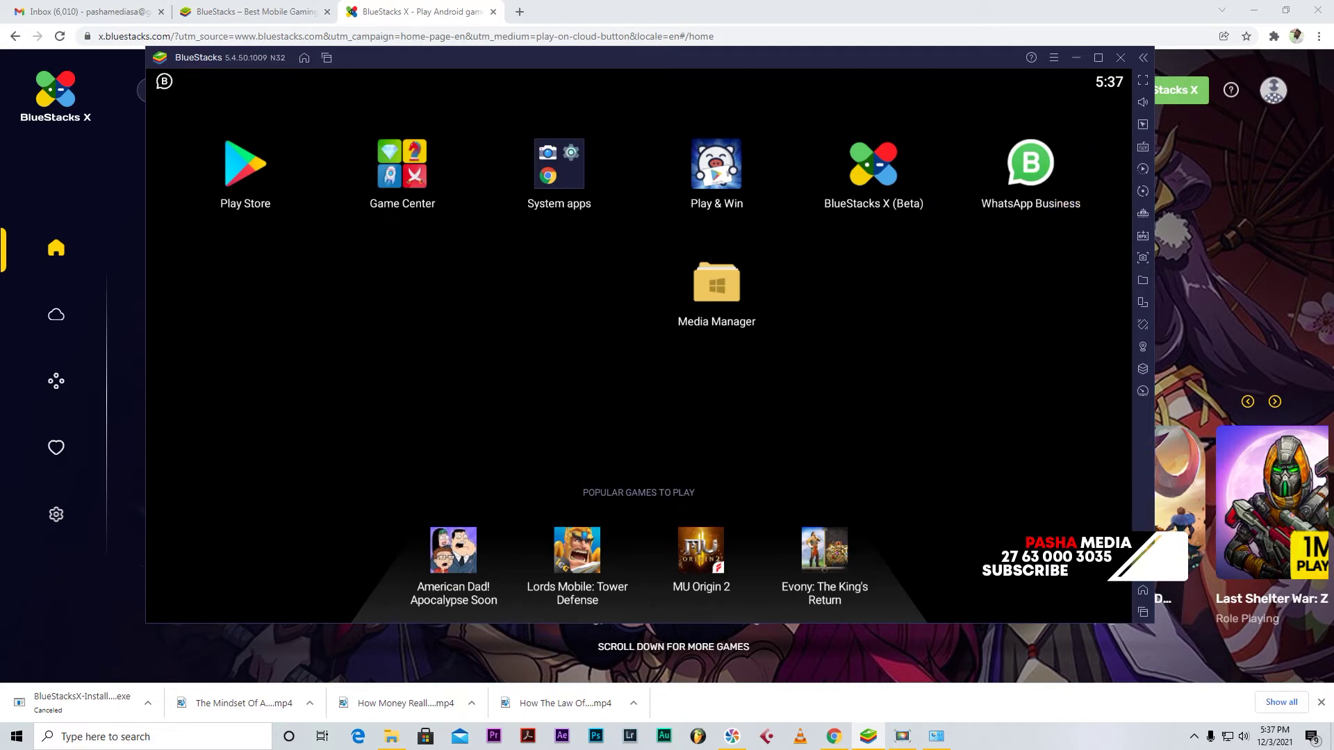
click(1143, 82)
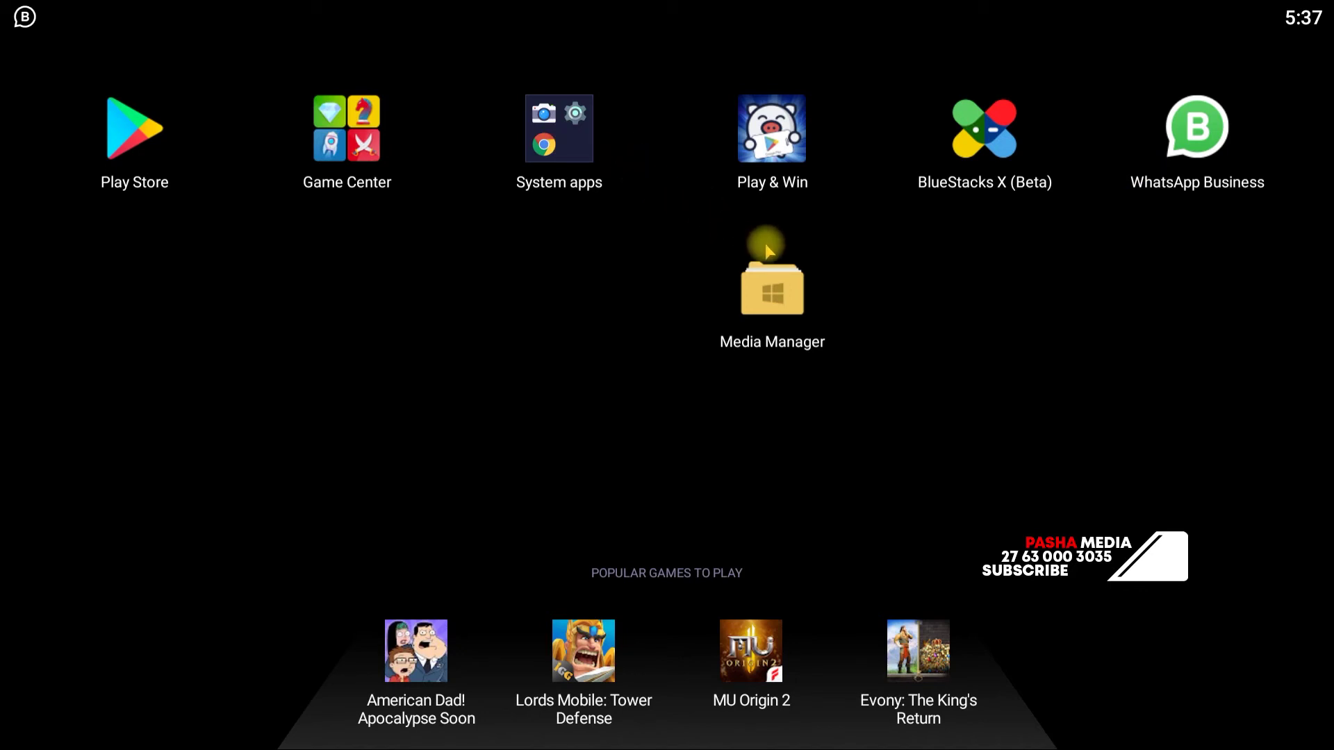
Search the Play Store for 'Luno' and install Luno: Buy Bitcoin in seconds
click(139, 136)
click(243, 74)
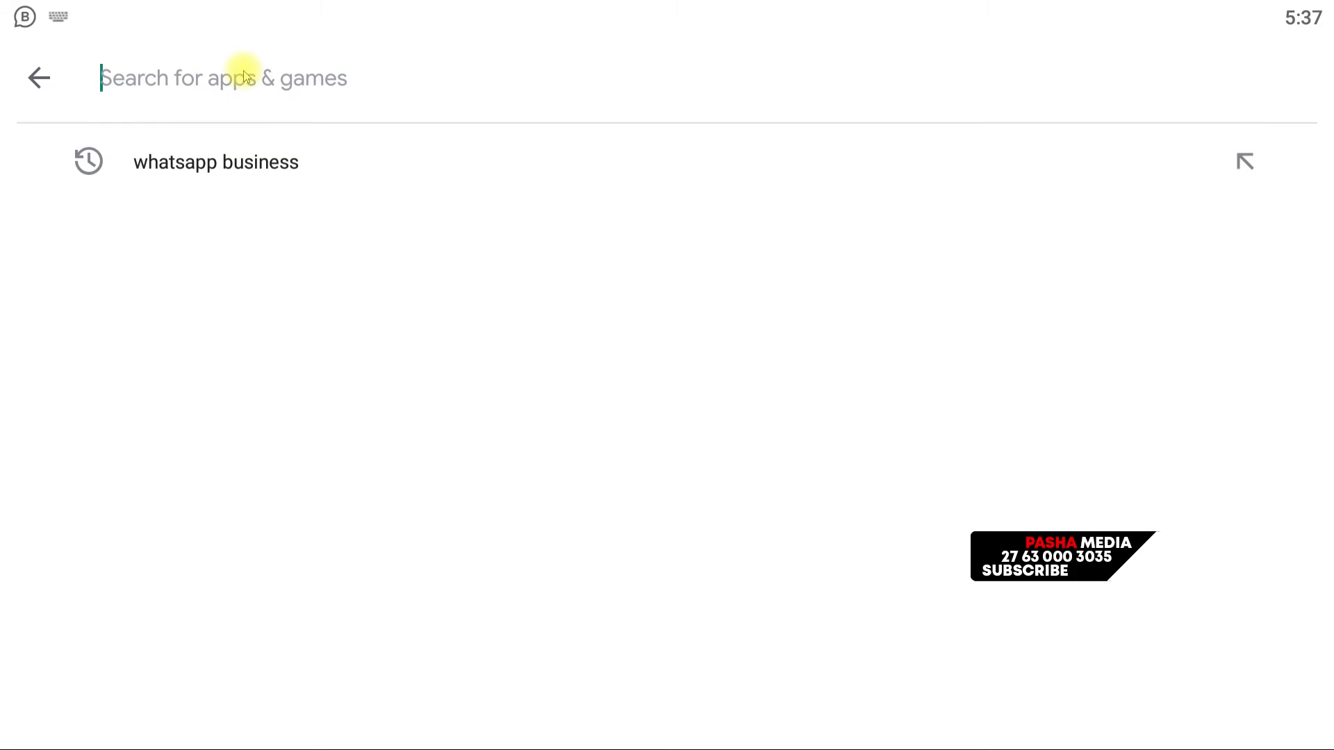
key(Caps_Lock)
text(L)
key(Caps_Lock)
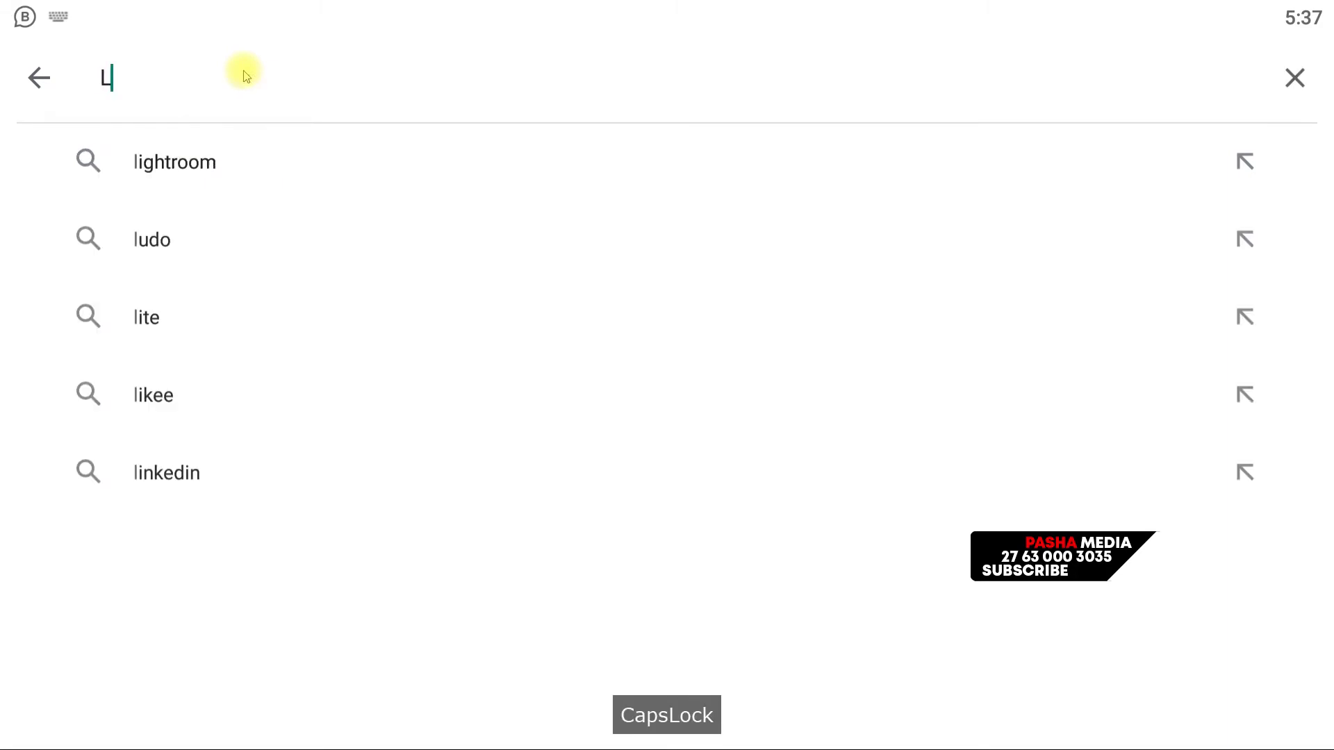
text(uno)
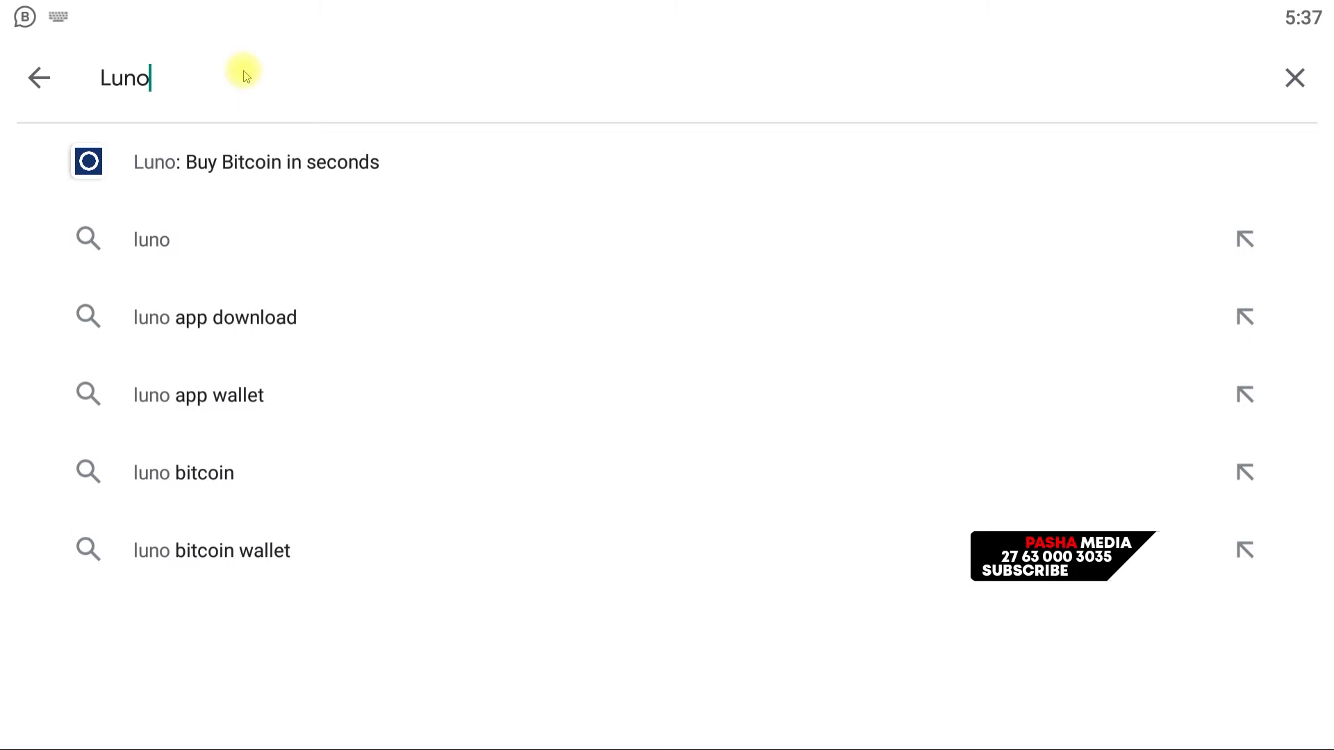
click(223, 318)
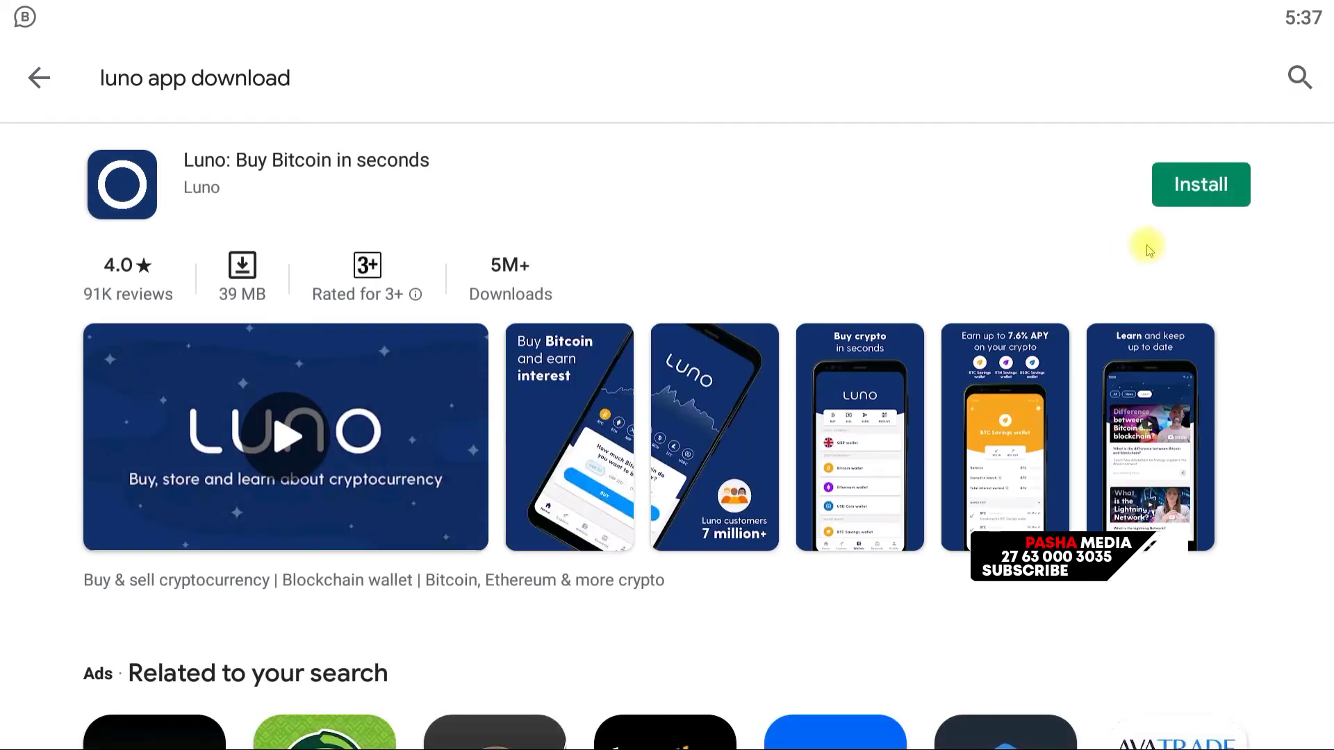
click(1206, 184)
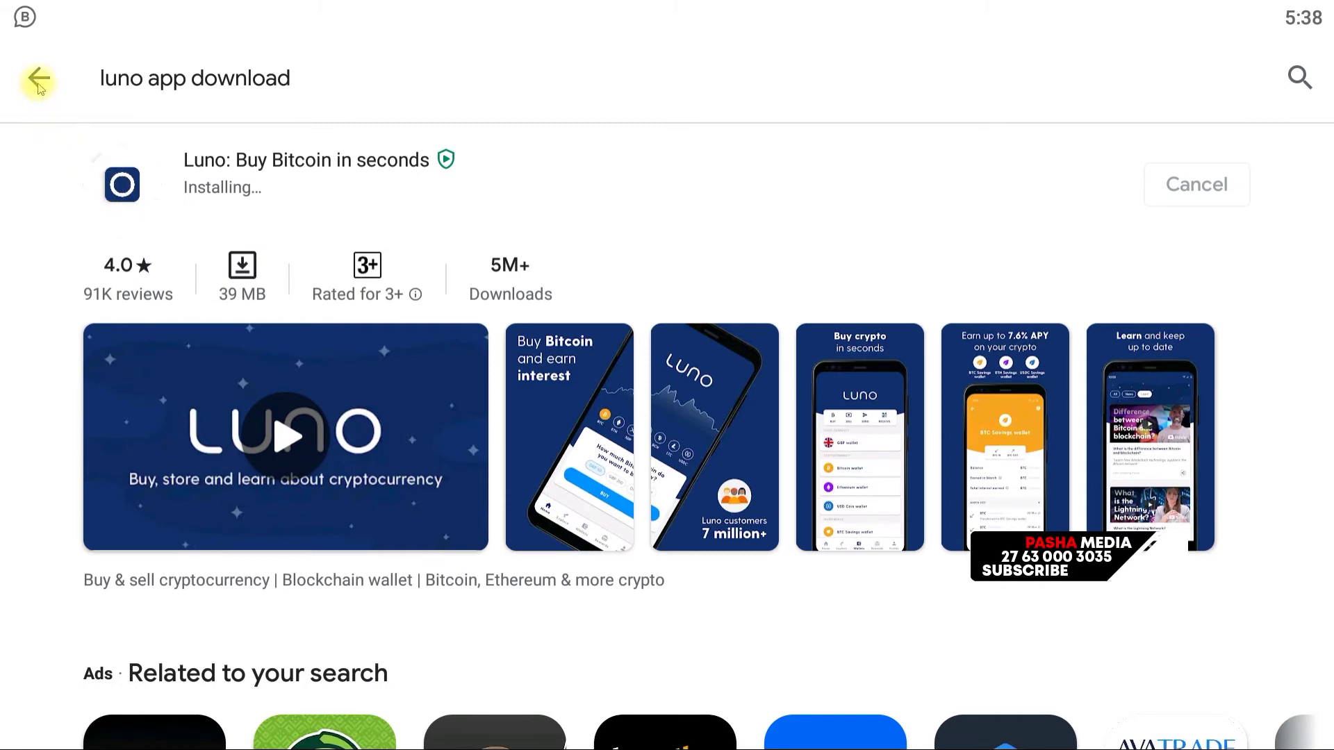
Launch Luno, exit fullscreen, and return to the BlueStacks home screen now showing the Luno icon
click(1189, 192)
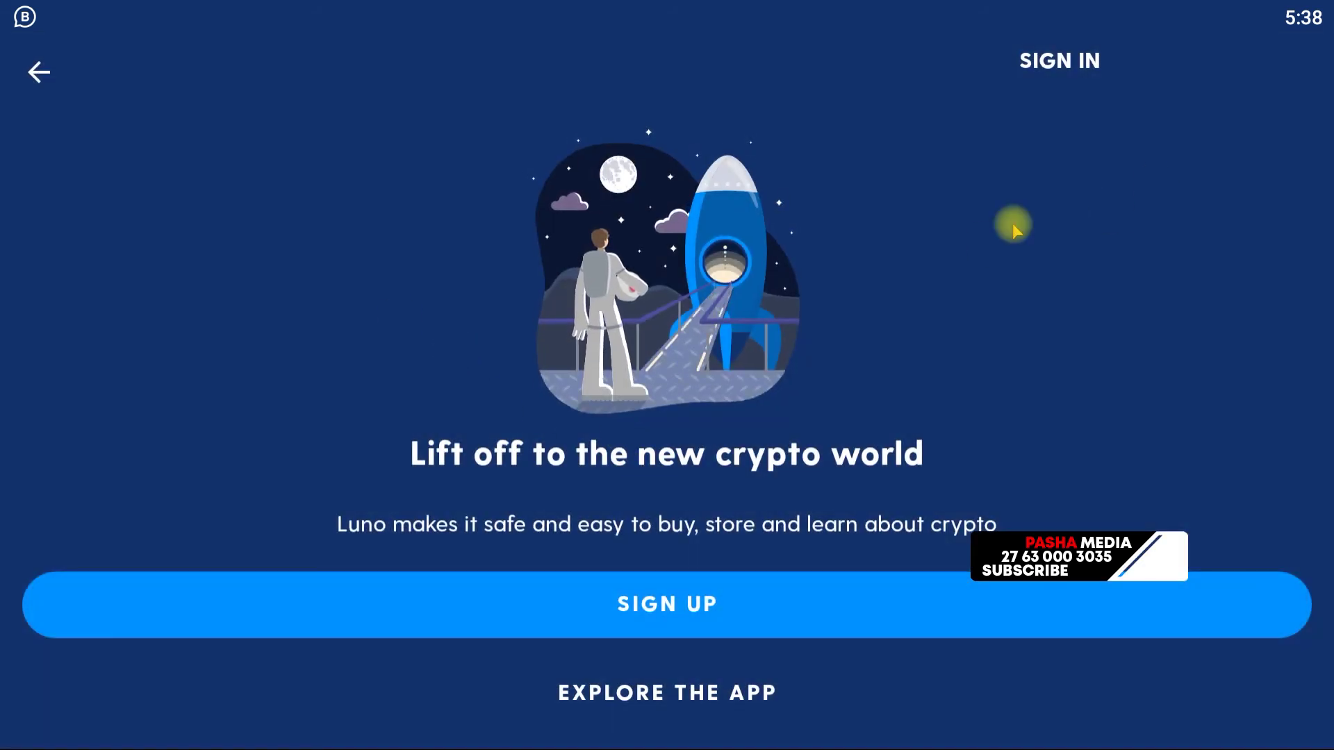
key(Escape)
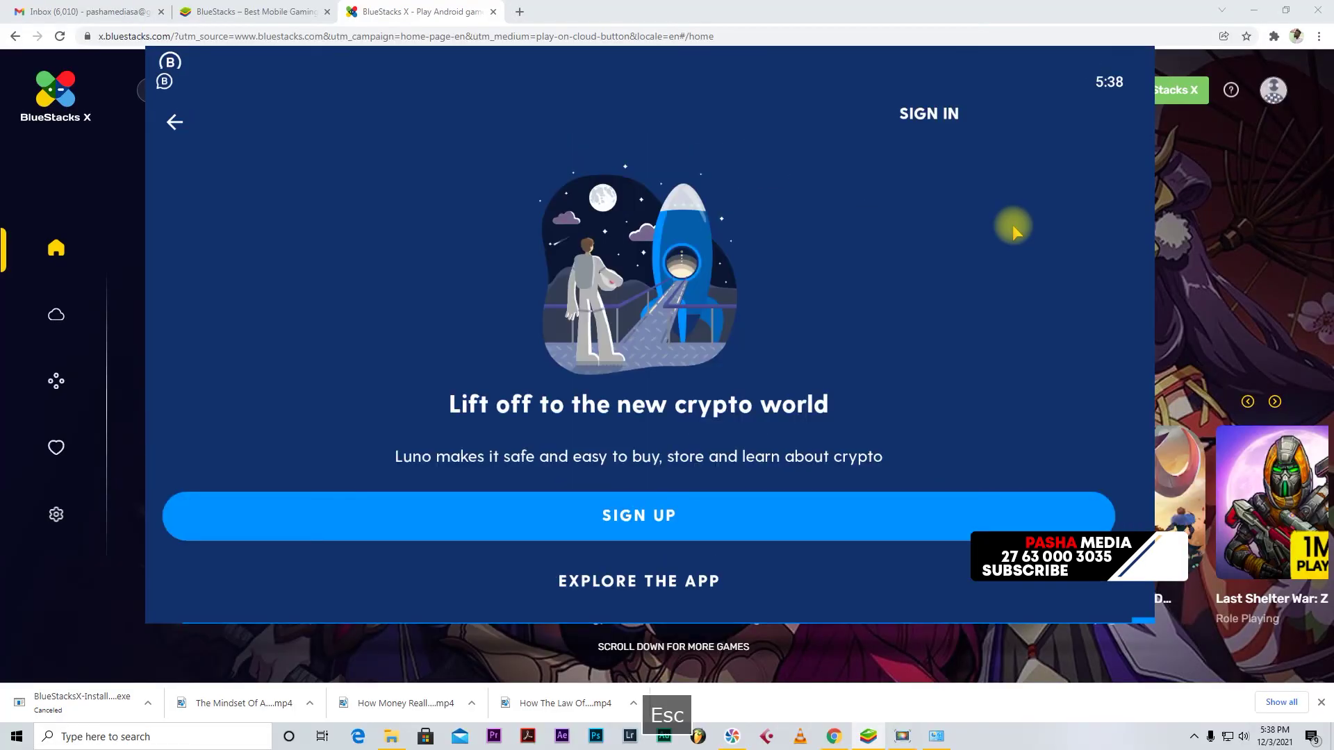
click(174, 122)
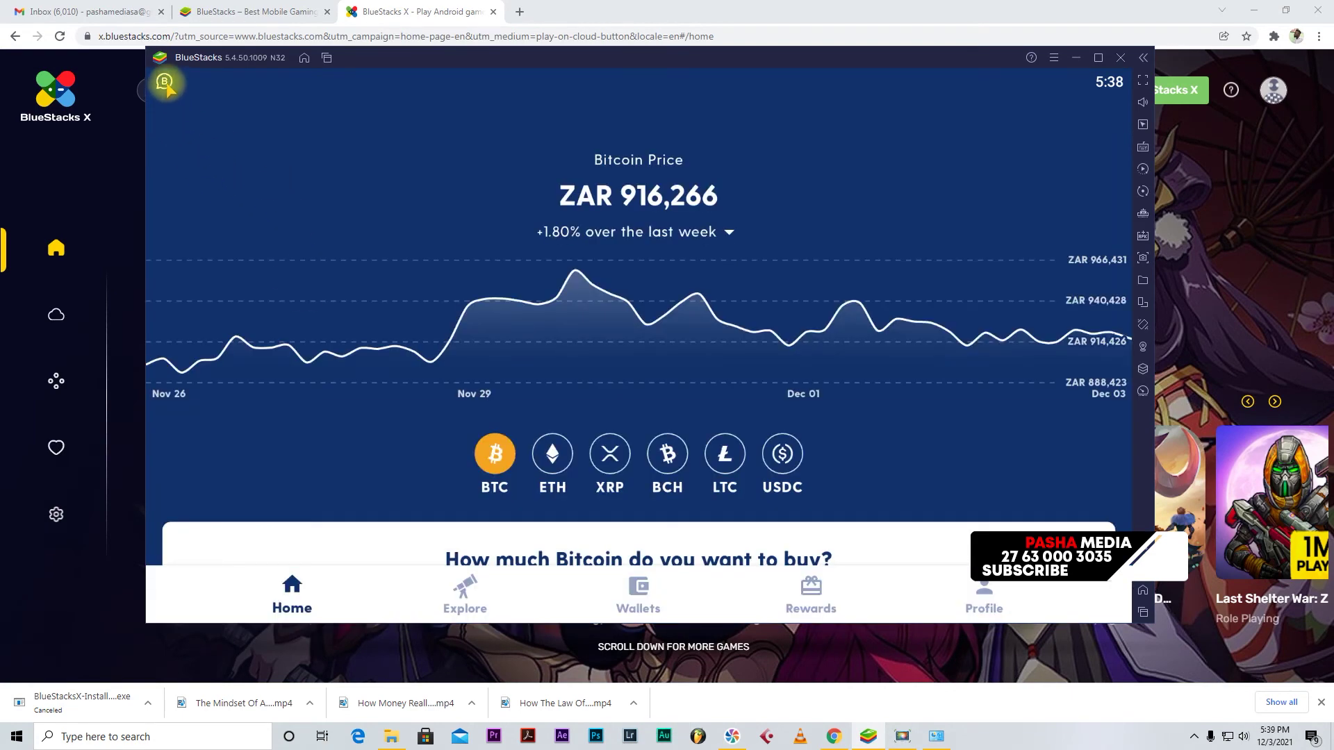
click(304, 59)
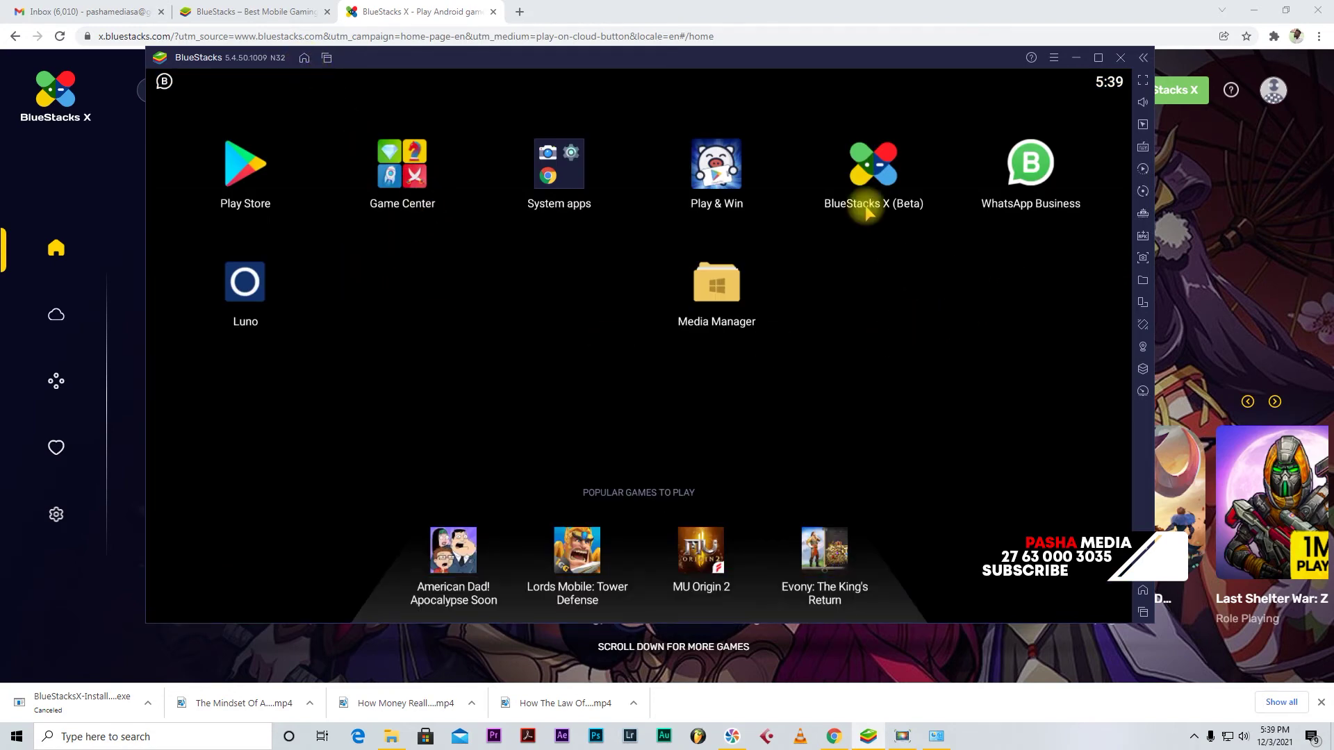
drag(869, 63, 914, 66)
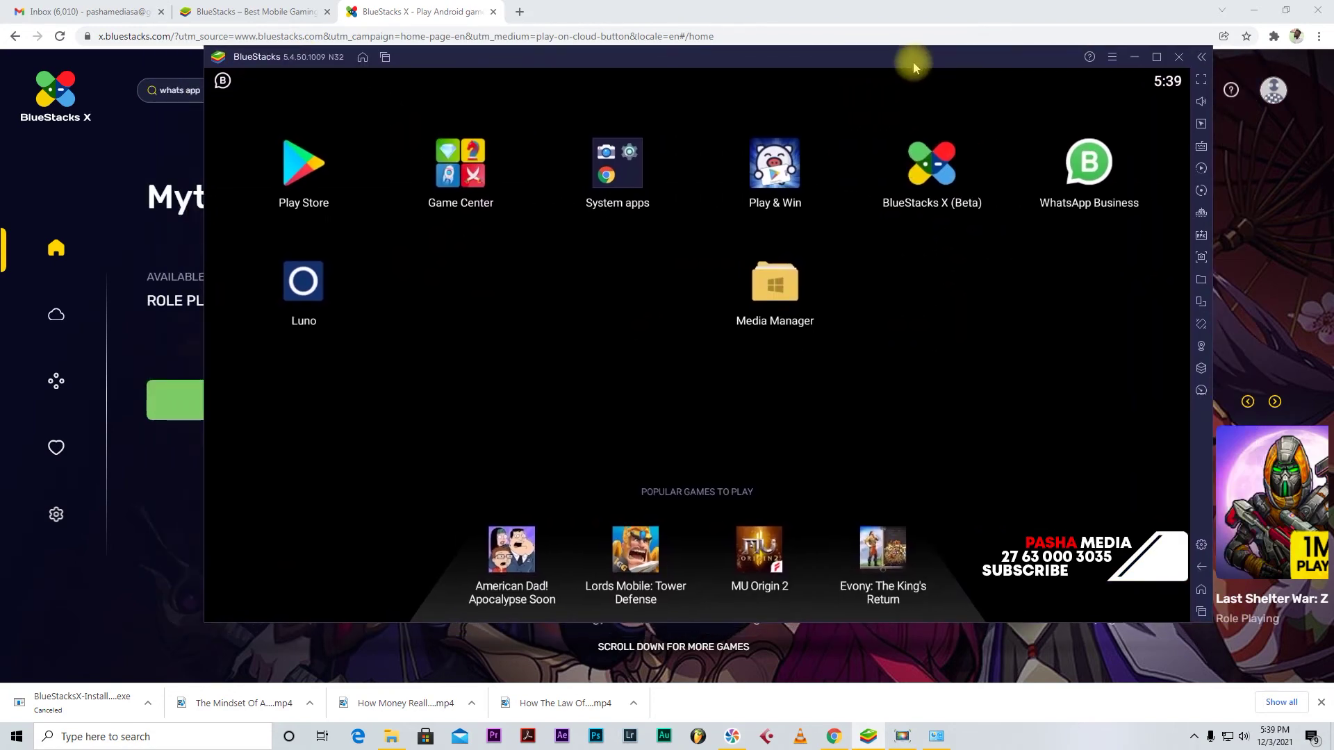